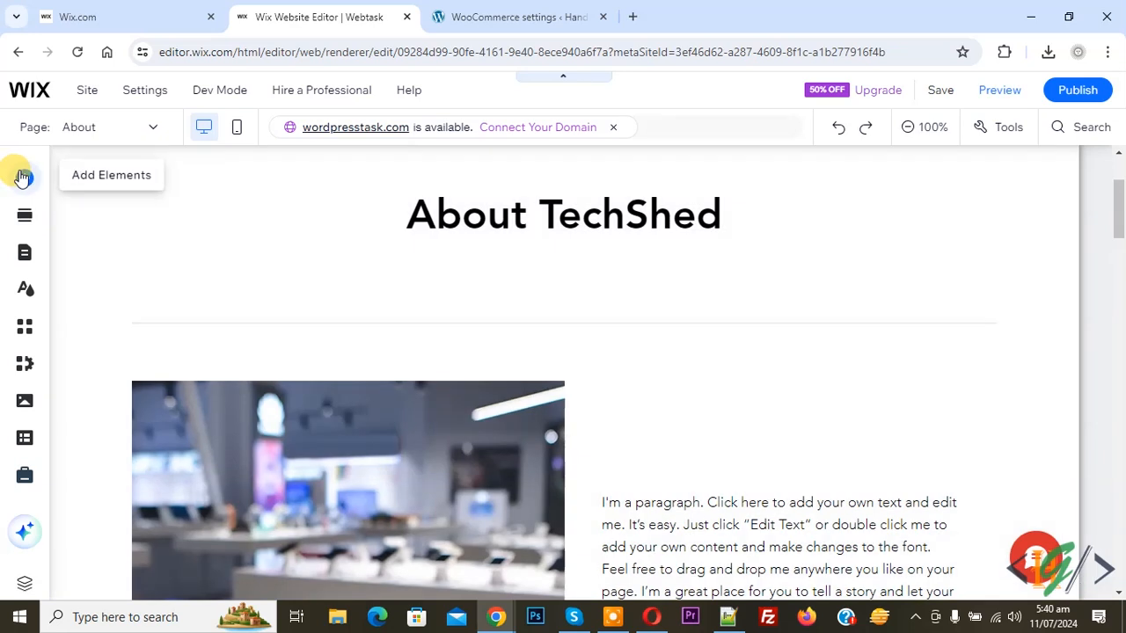
- Search elements for 'table' and try adding a Table, which asks to add the CMS first
left_click(23, 176)
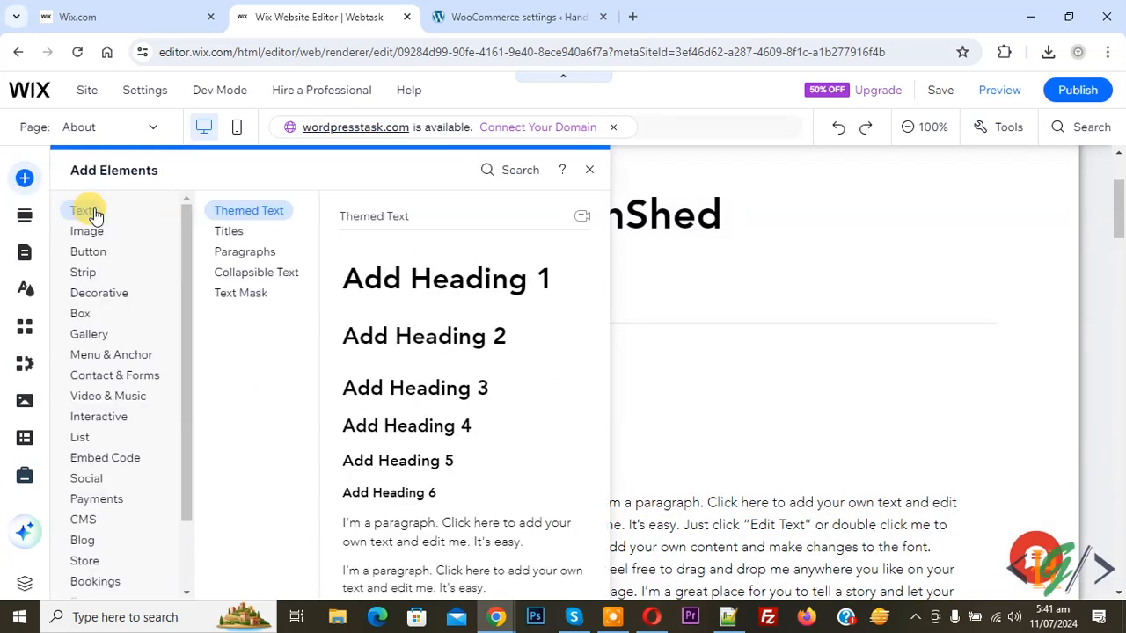
left_click(97, 233)
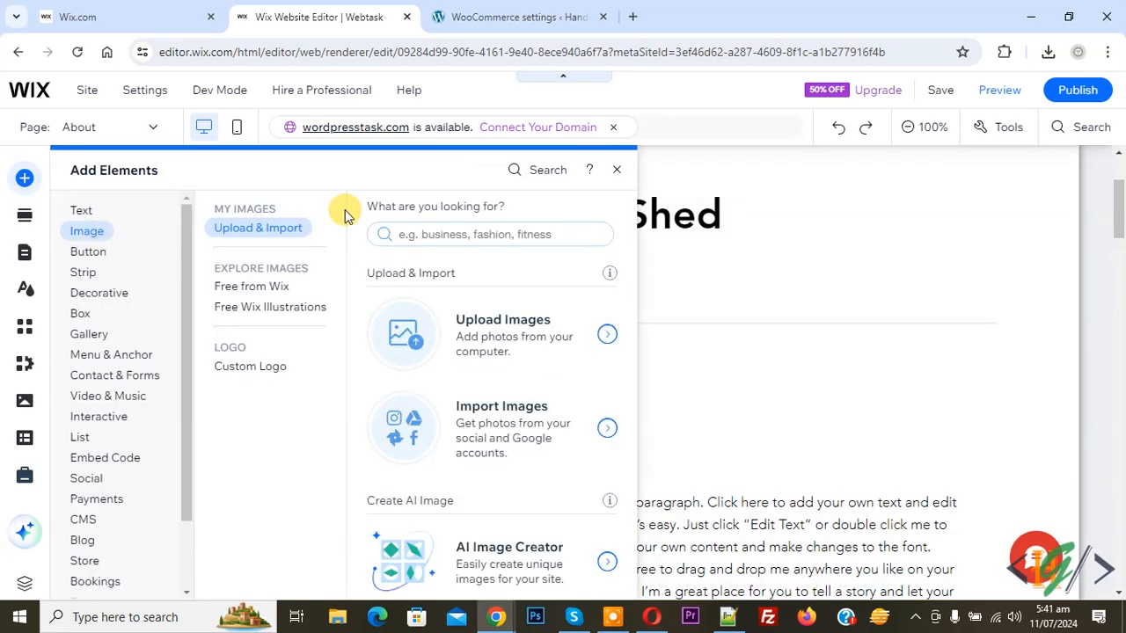
left_click(516, 174)
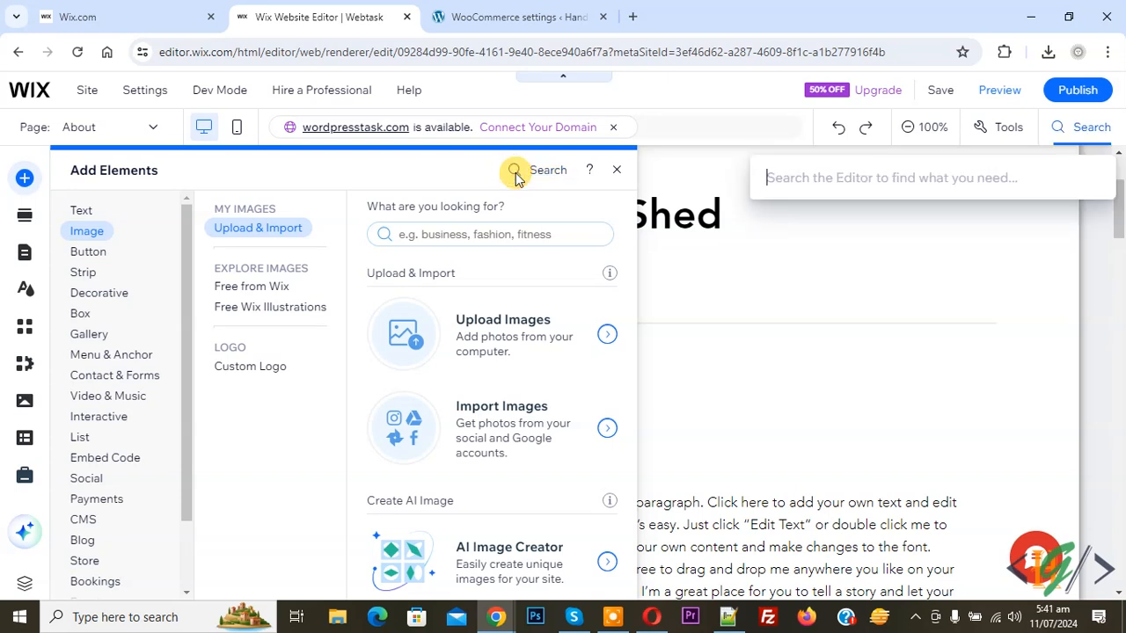
type("table")
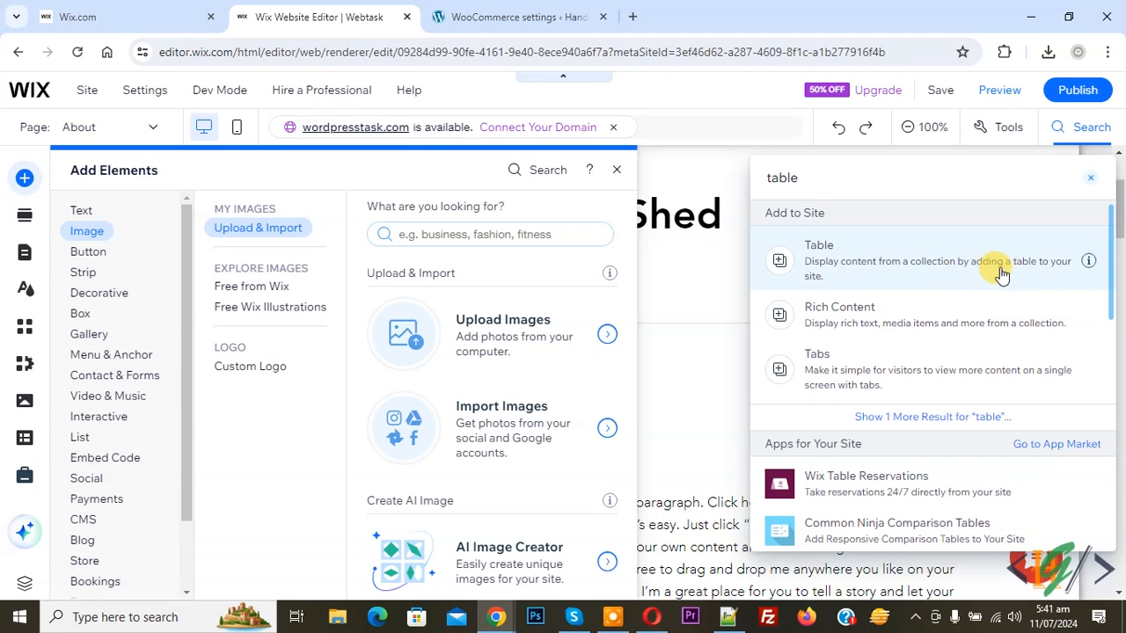
left_click(906, 268)
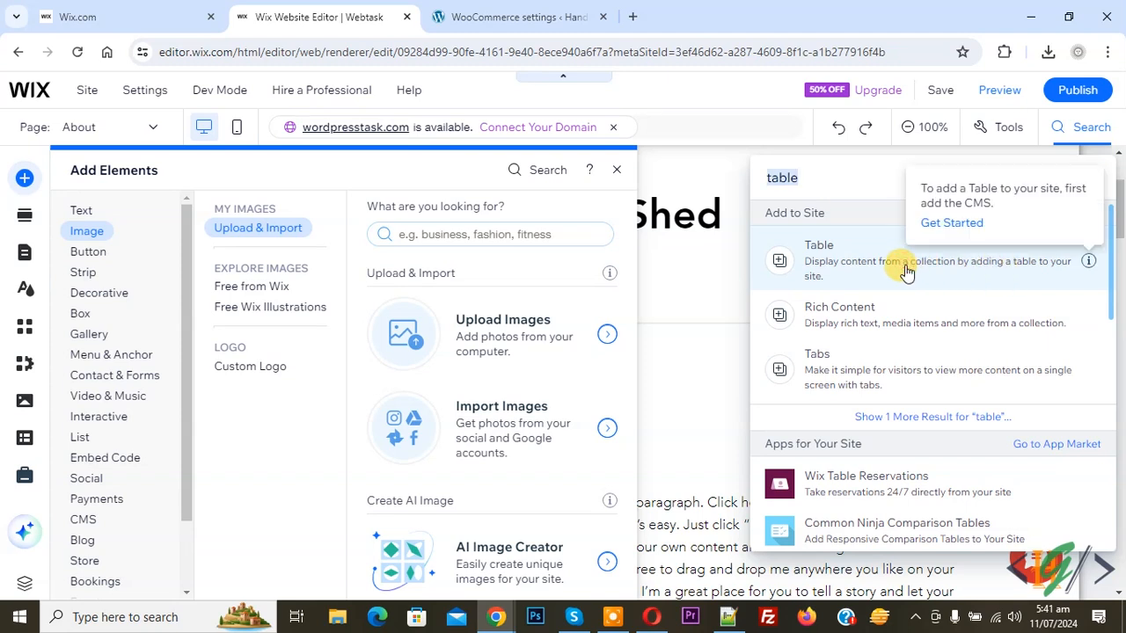
left_click(945, 224)
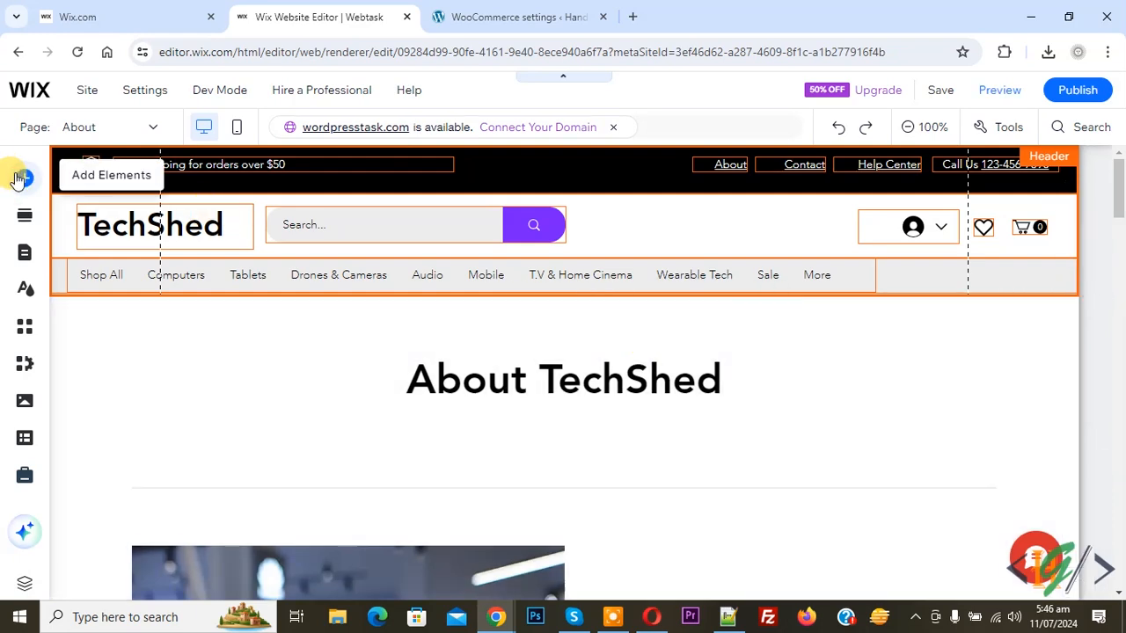
- Add the CMS, then the Item List preset with its Items (Item) and Items (List) pages
left_click(19, 179)
left_click(93, 479)
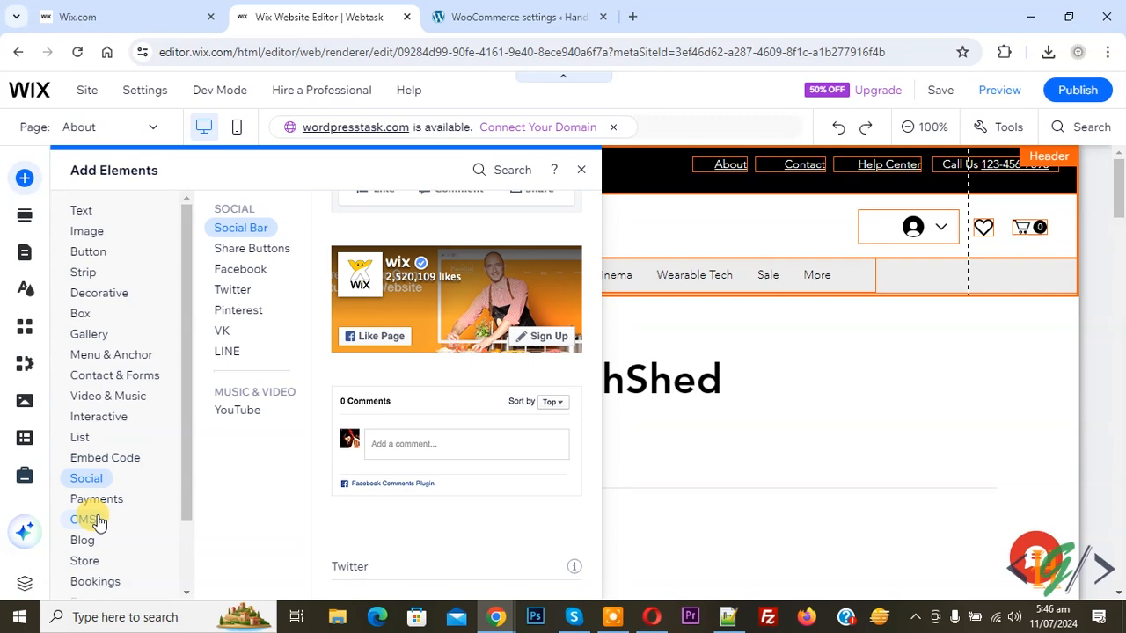
left_click(93, 519)
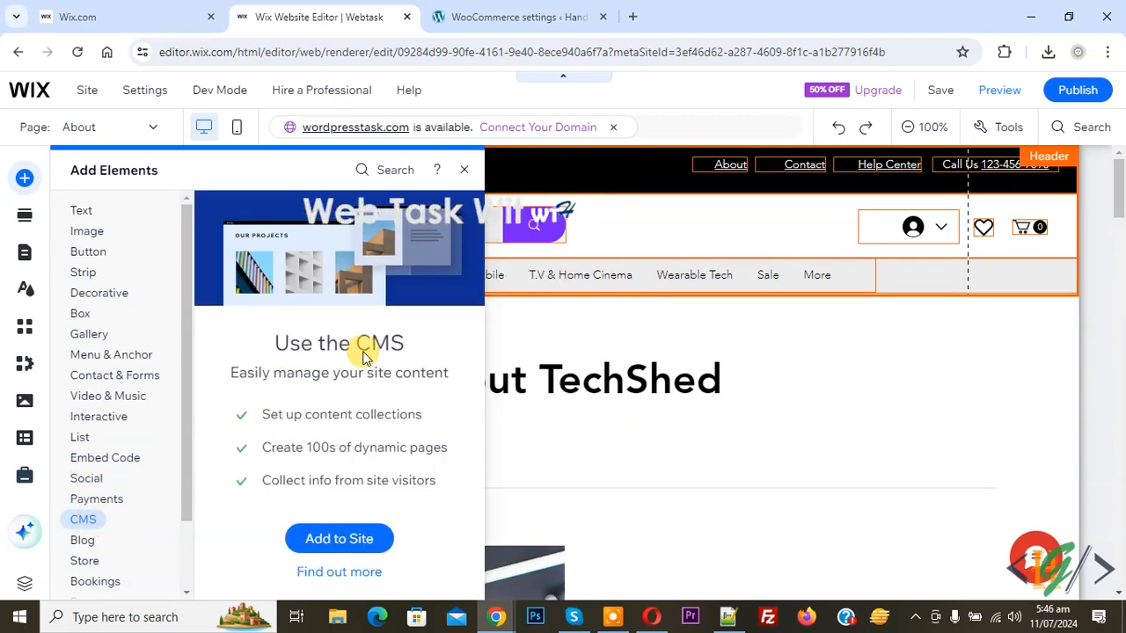
left_click(340, 542)
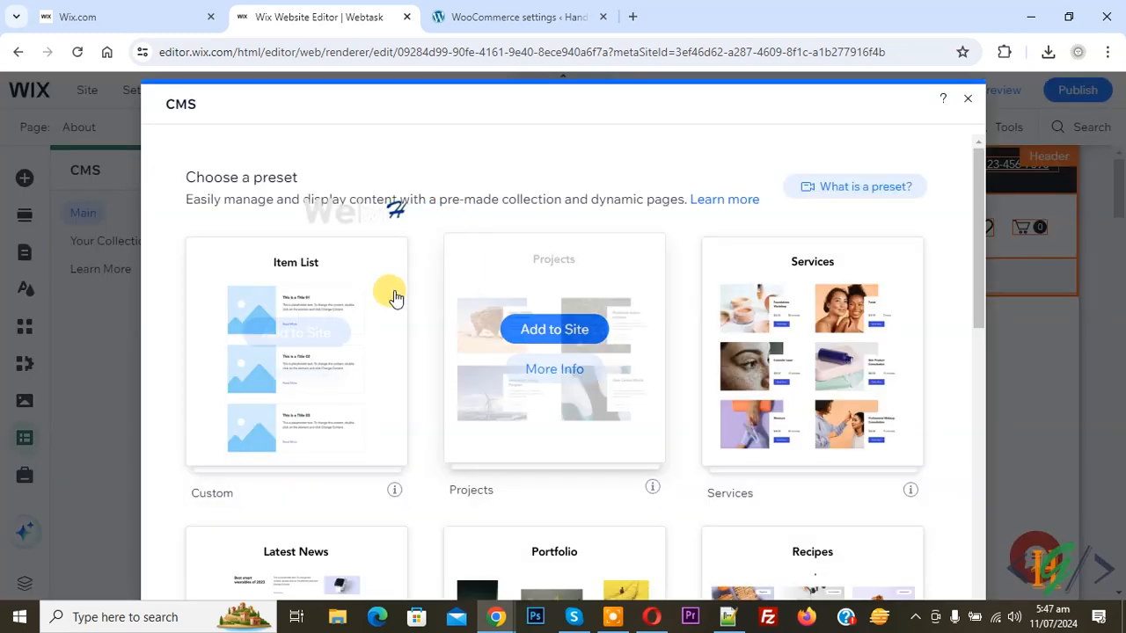
mouse_move(302, 332)
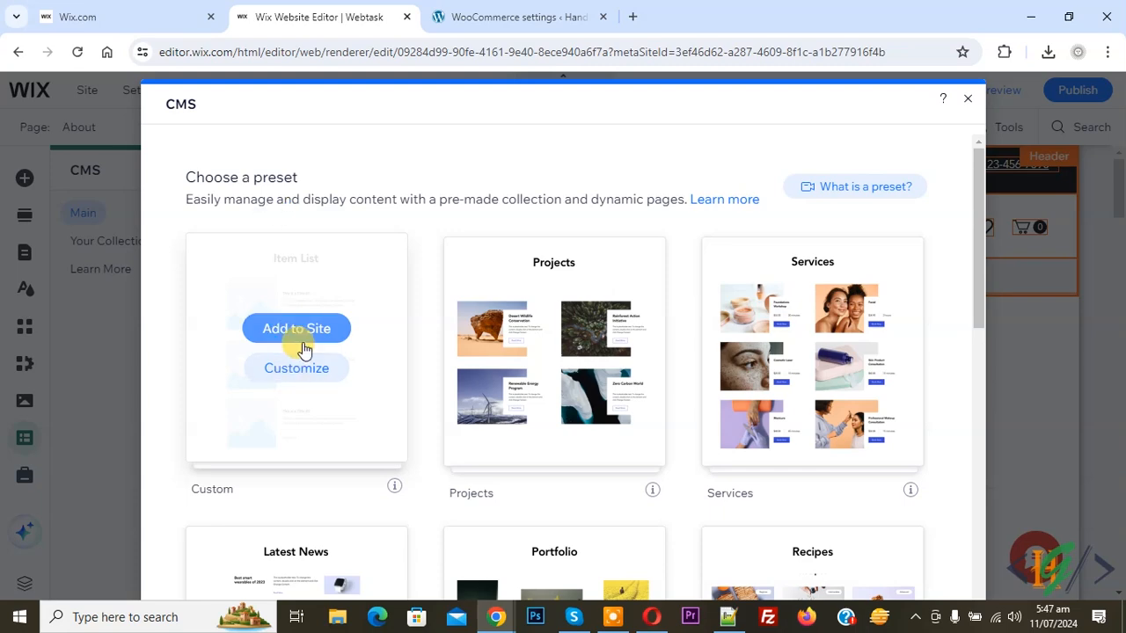
left_click(318, 339)
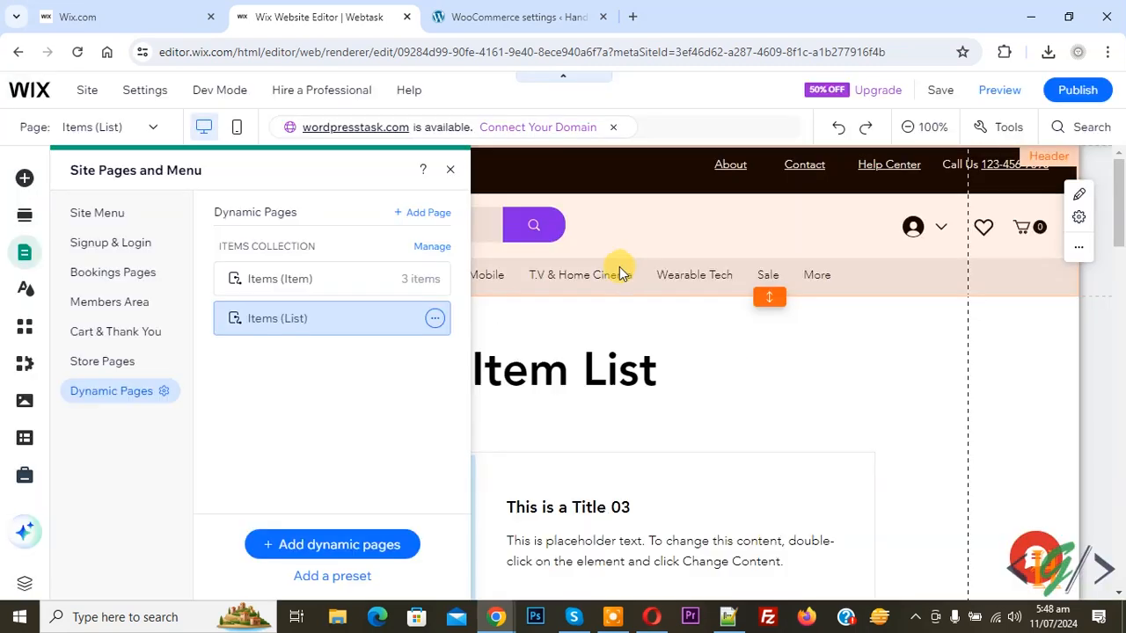
- Add the green kids' table template from List > Tables and drag it beneath the Item List heading
left_click(23, 177)
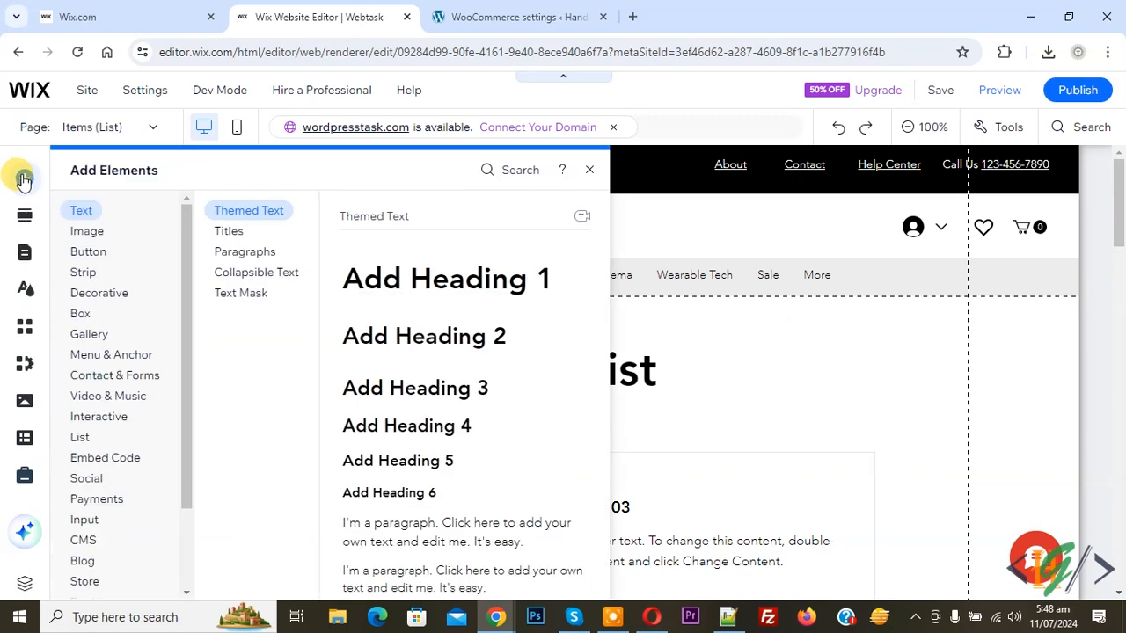
left_click(81, 436)
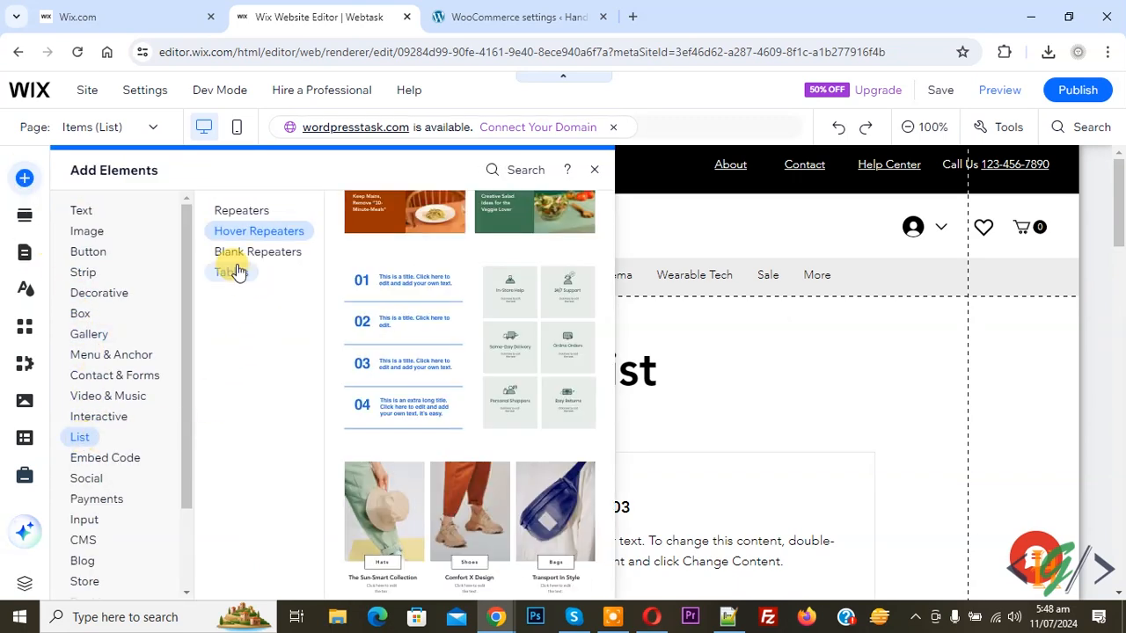
left_click(232, 272)
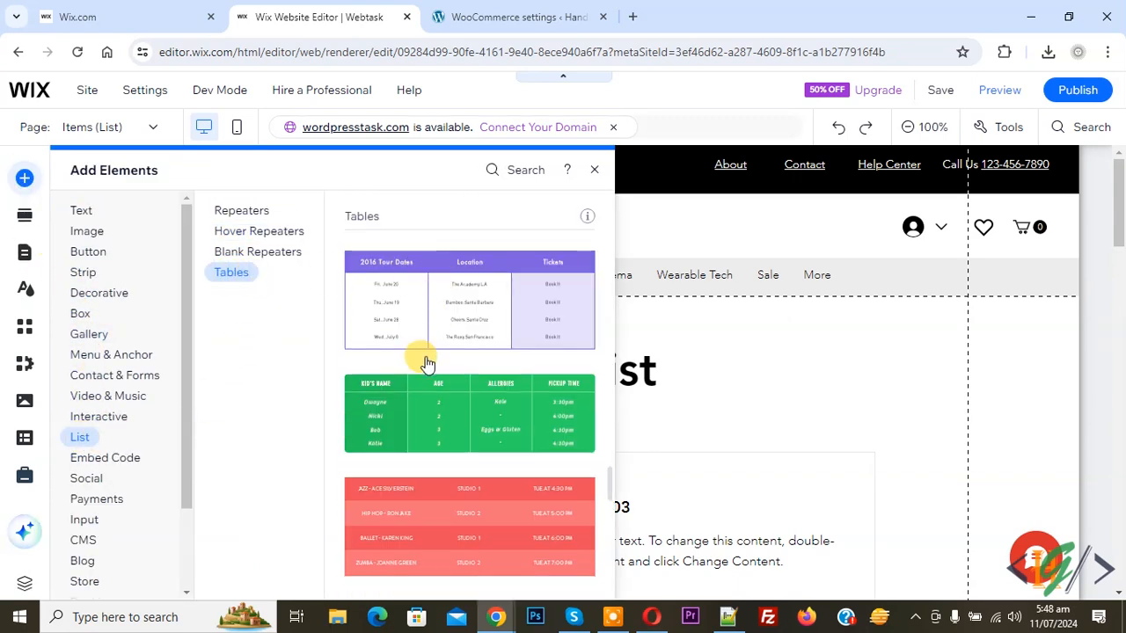
scroll(427, 360, "down", 2)
scroll(426, 360, "down", 3)
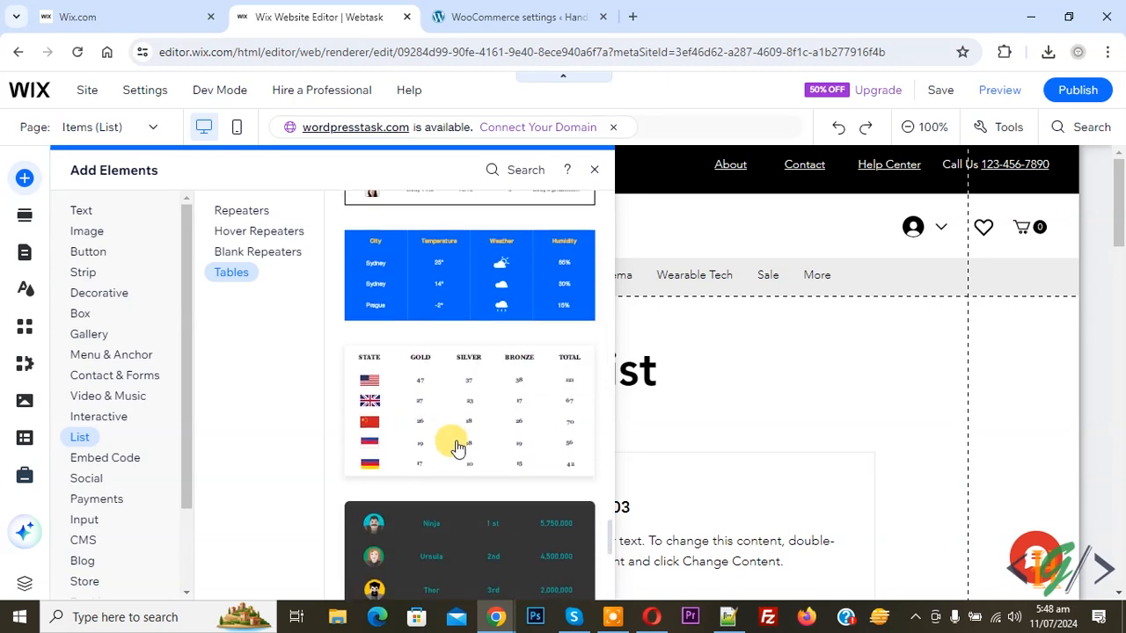
scroll(453, 430, "up", 3)
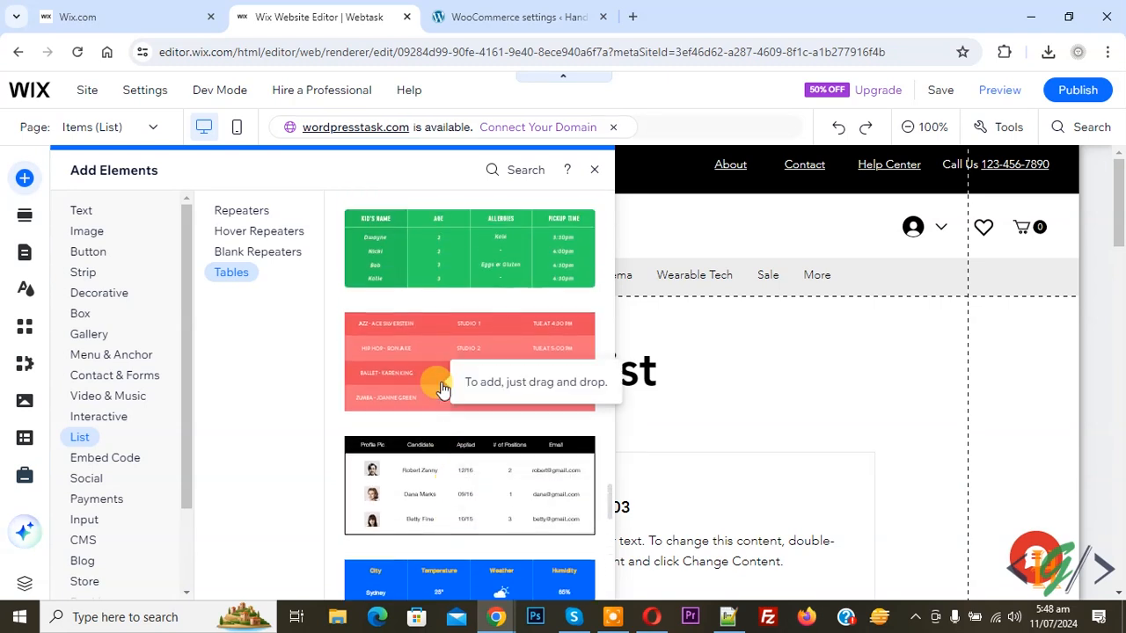
scroll(442, 389, "up", 1)
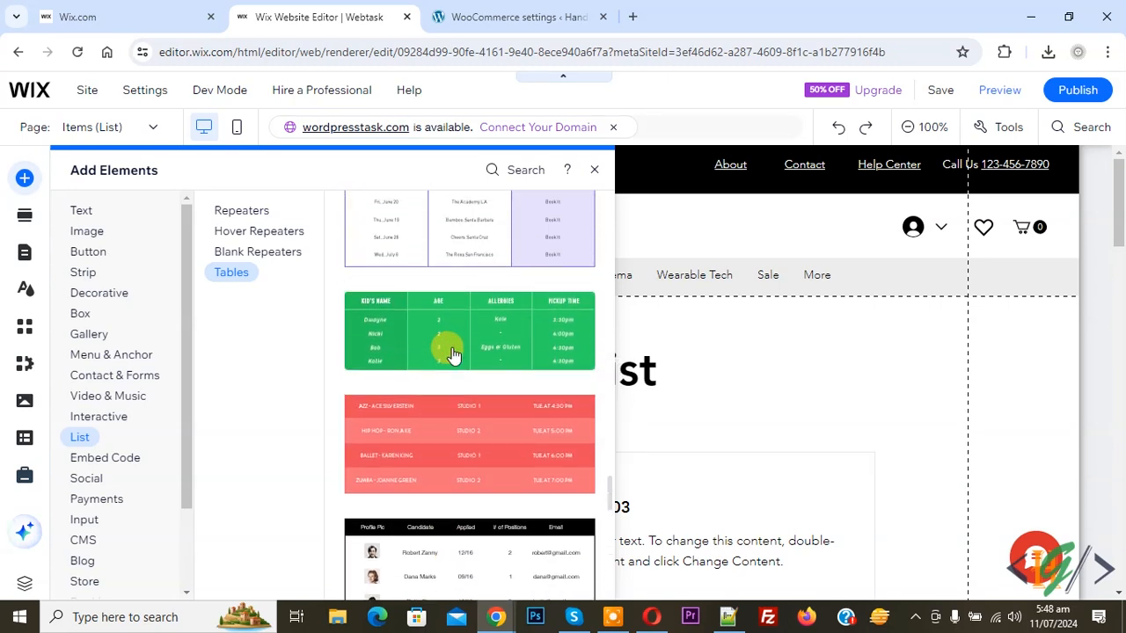
left_click(452, 353)
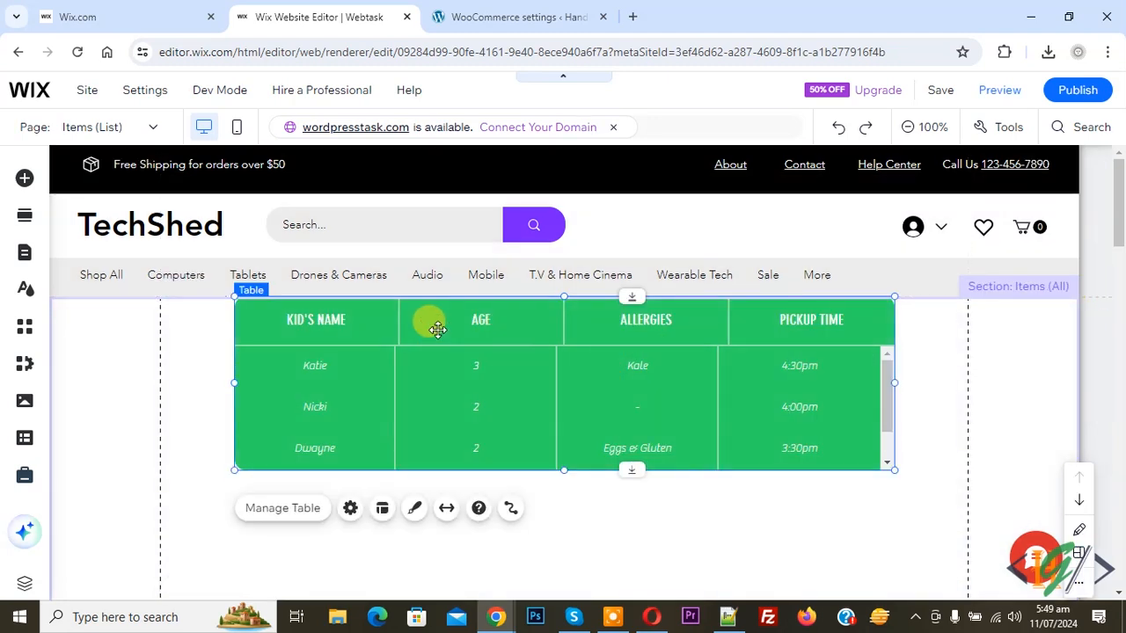
left_click_drag(437, 330, 451, 470)
- Browse the table templates again, then dismiss the elements library and return to the table
scroll(487, 369, "down", 2)
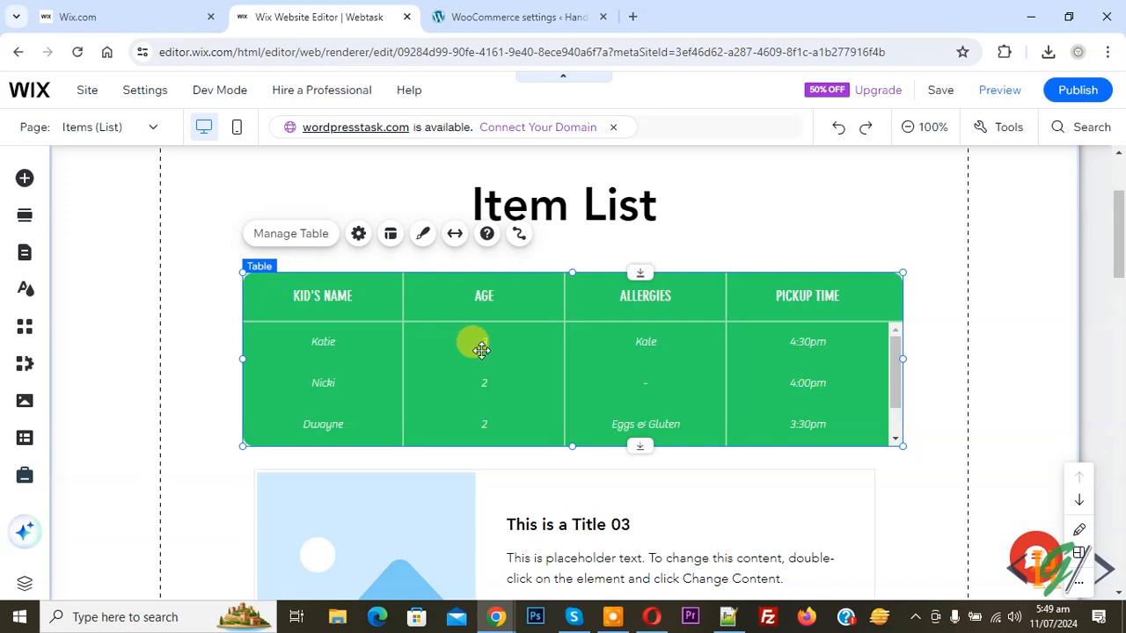
left_click(24, 183)
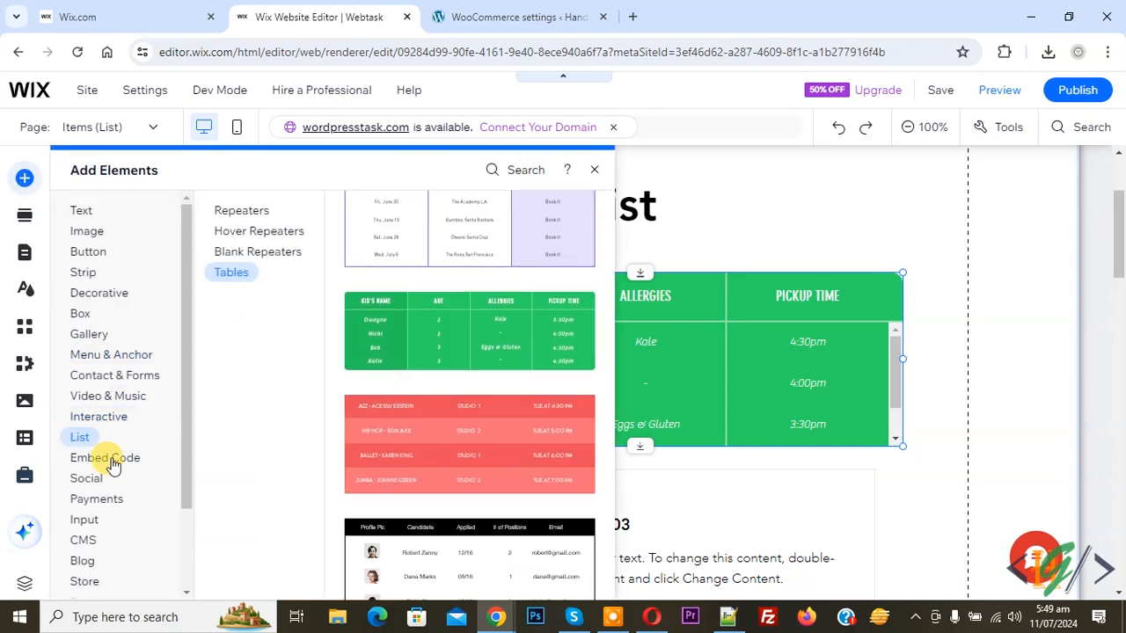
mouse_move(101, 543)
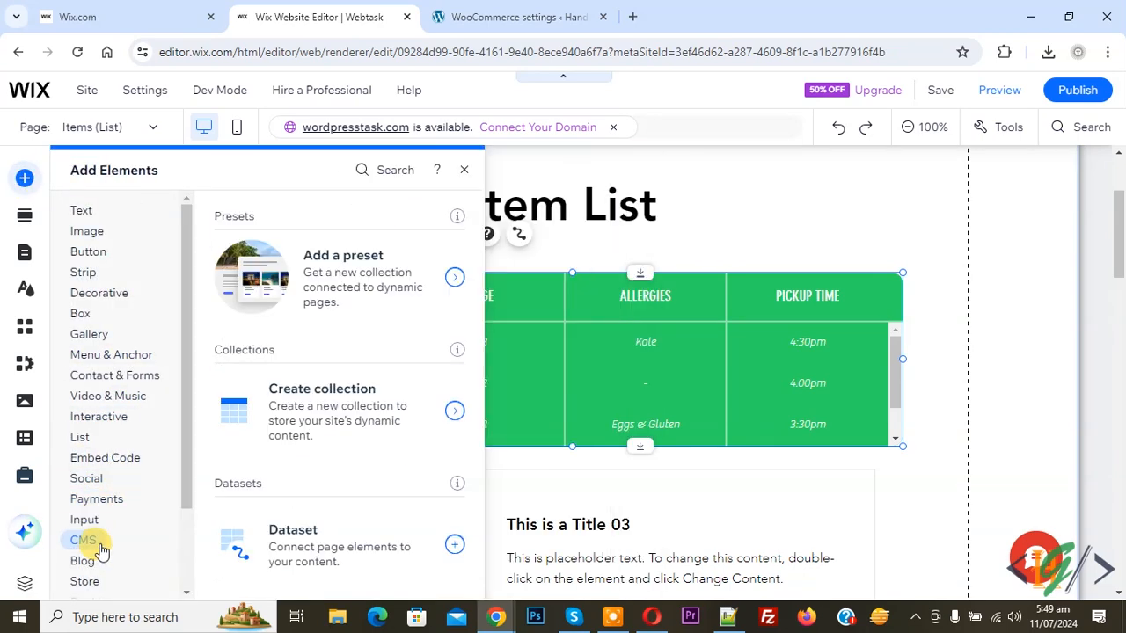
mouse_move(83, 432)
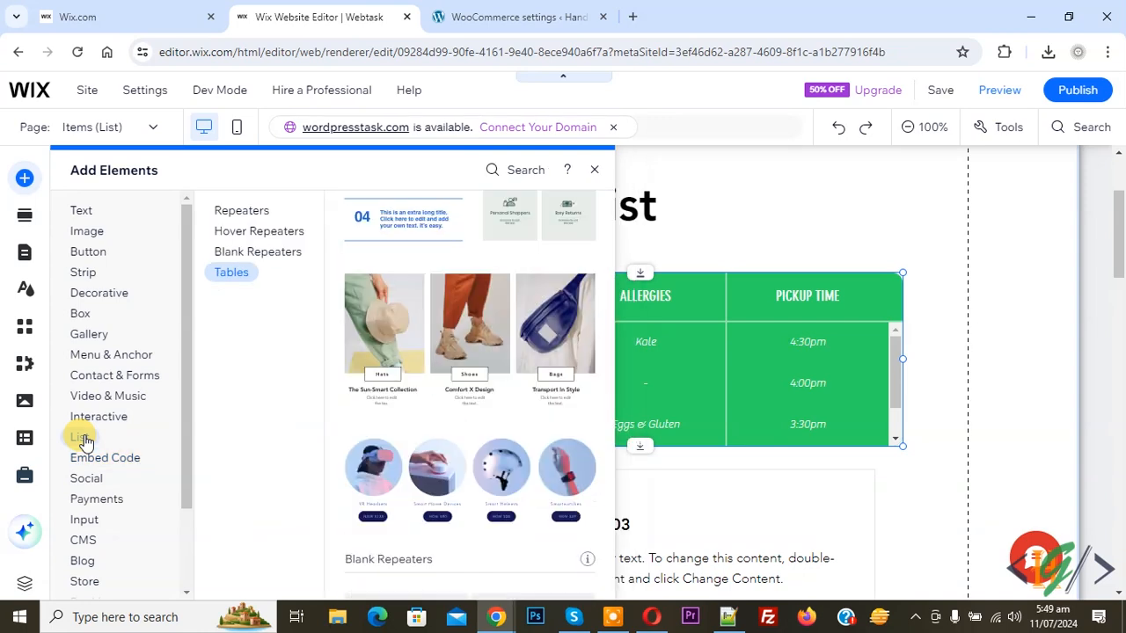
left_click(233, 272)
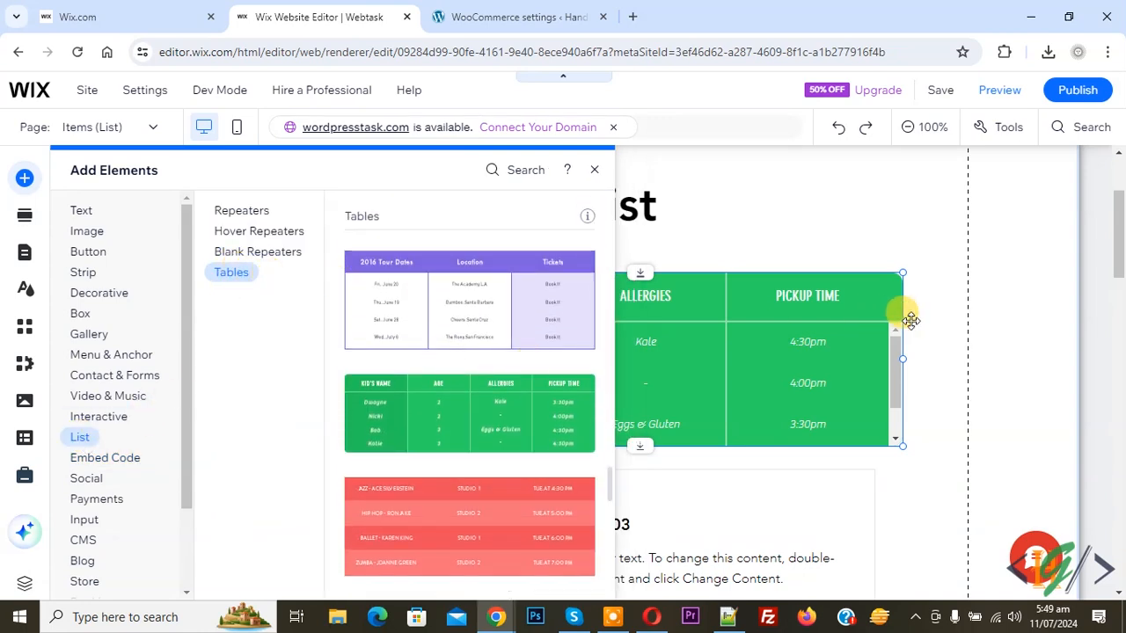
left_click(668, 330)
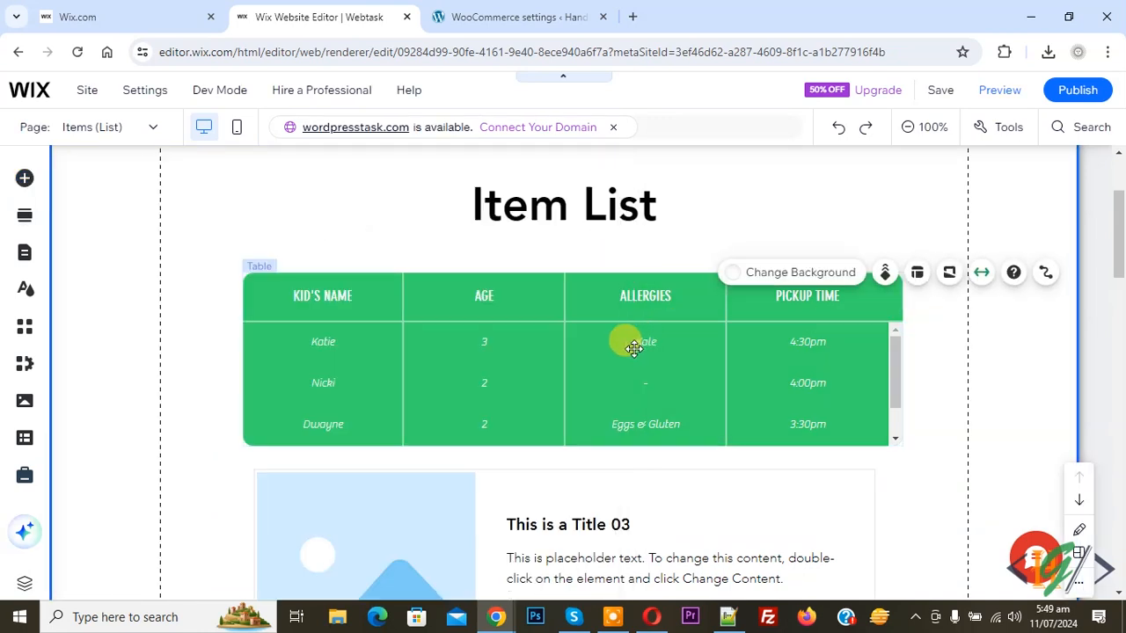
- In the table's Manage Table panel, change the ALLERGIES column label to ALLERGIE
double_click(617, 350)
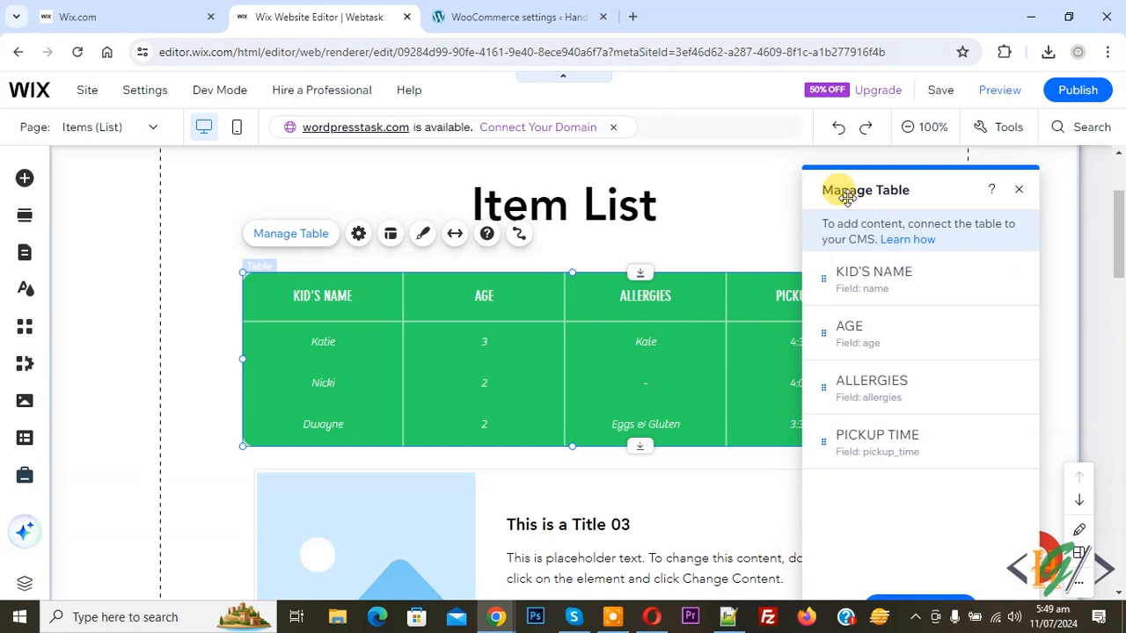
mouse_move(873, 276)
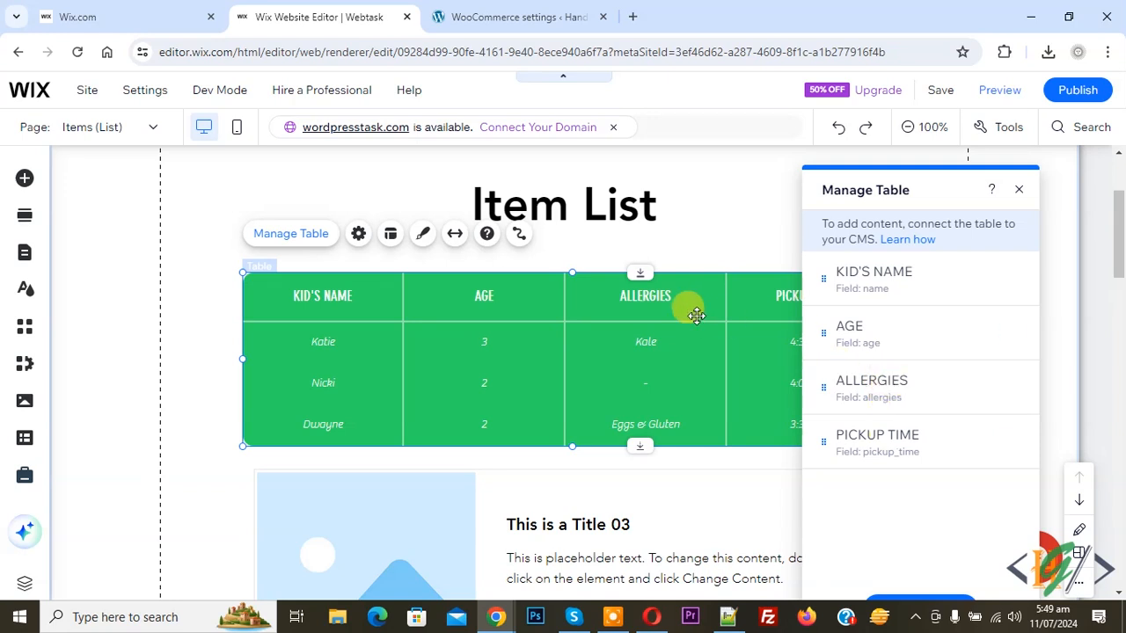
mouse_move(886, 378)
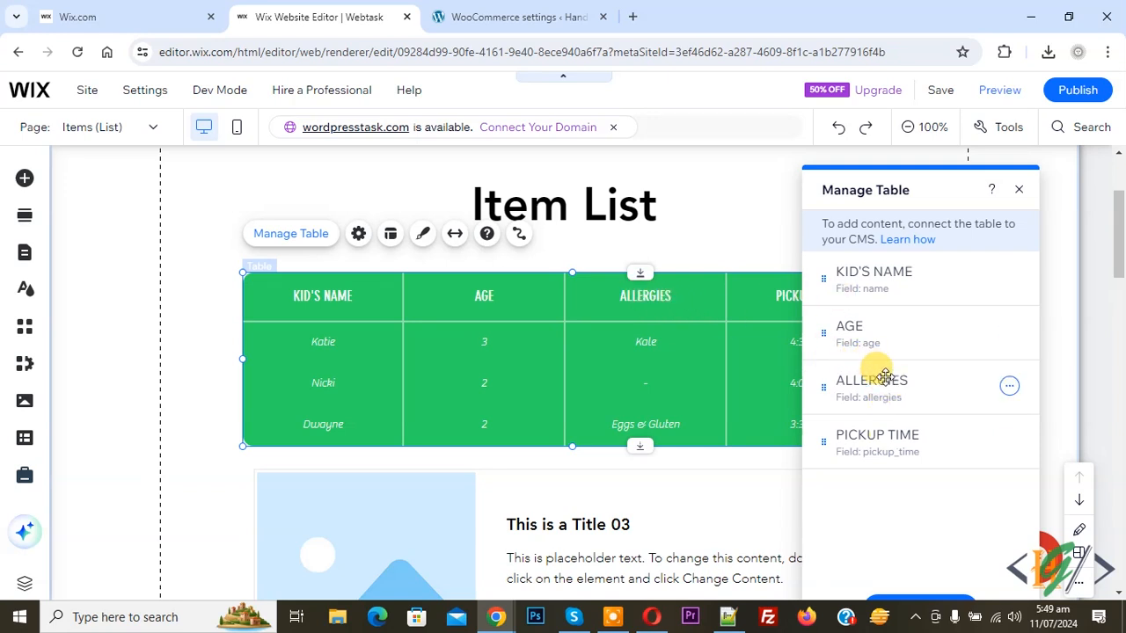
left_click(1009, 387)
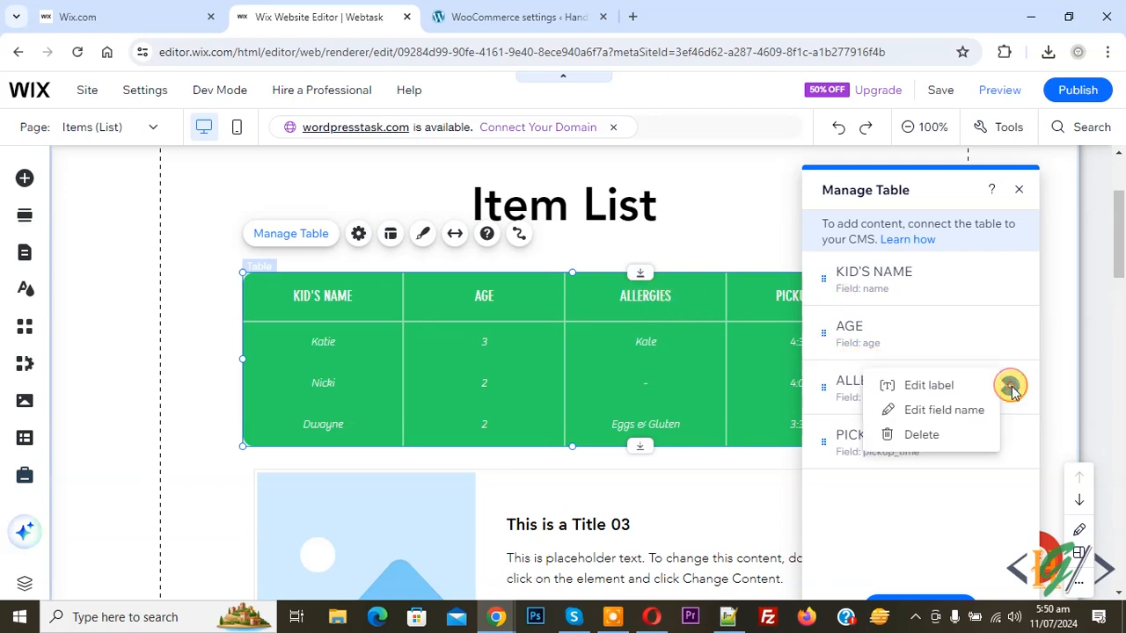
left_click(949, 387)
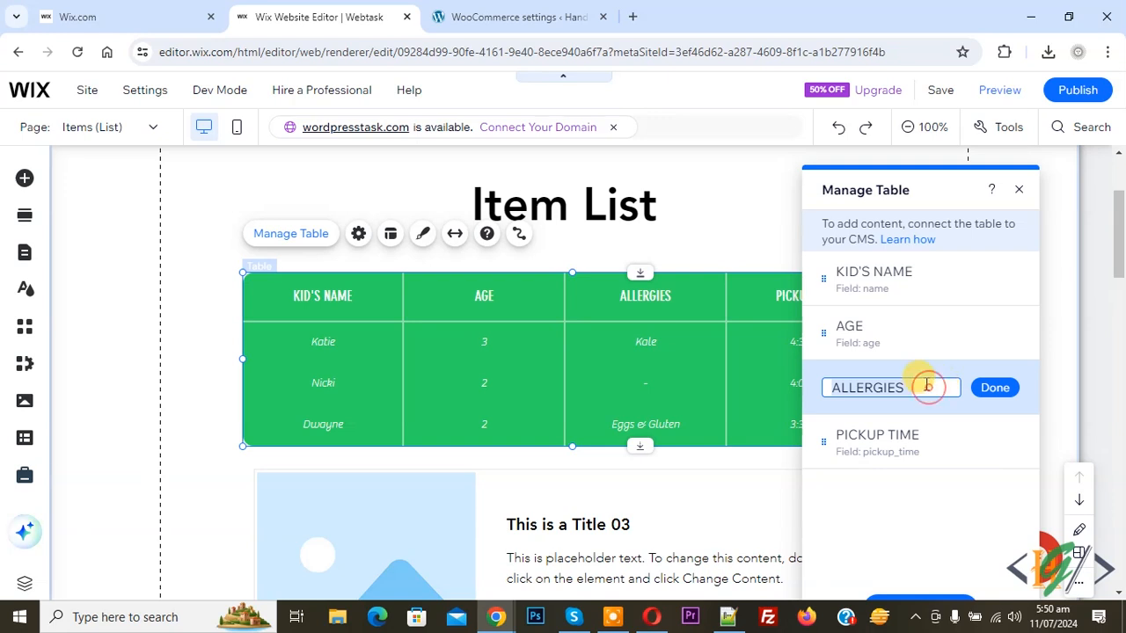
left_click(925, 386)
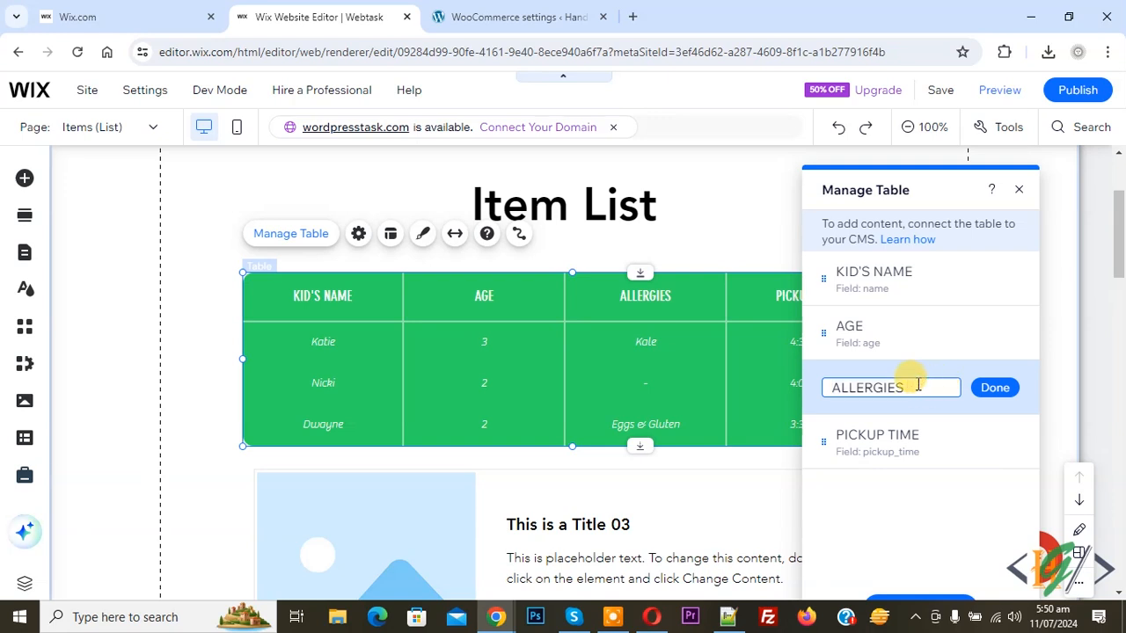
left_click(997, 388)
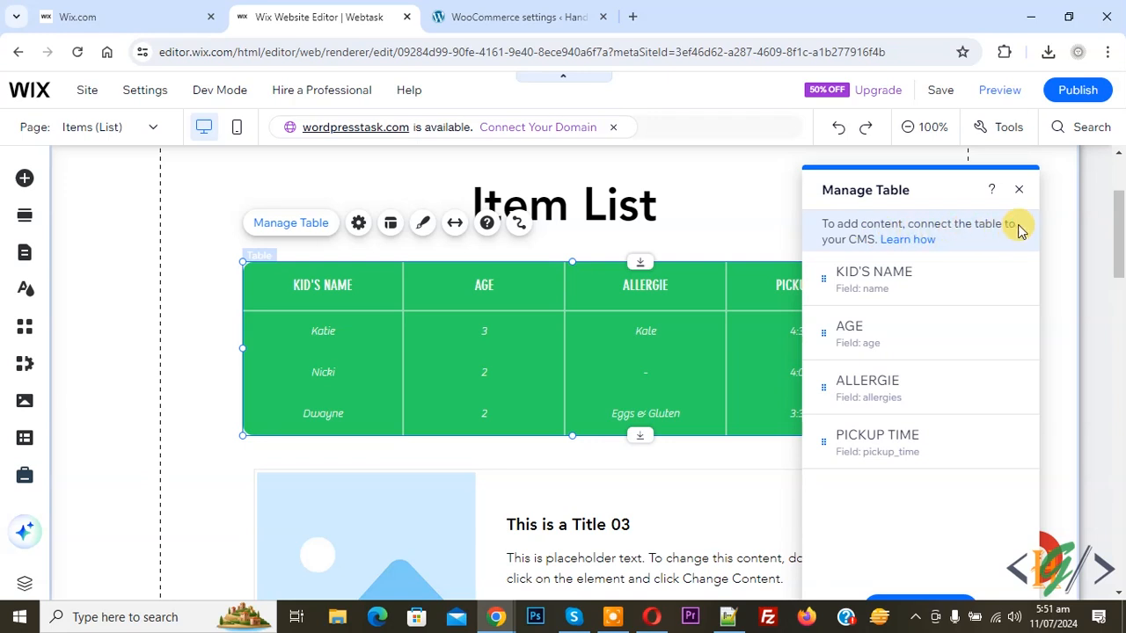
left_click(913, 246)
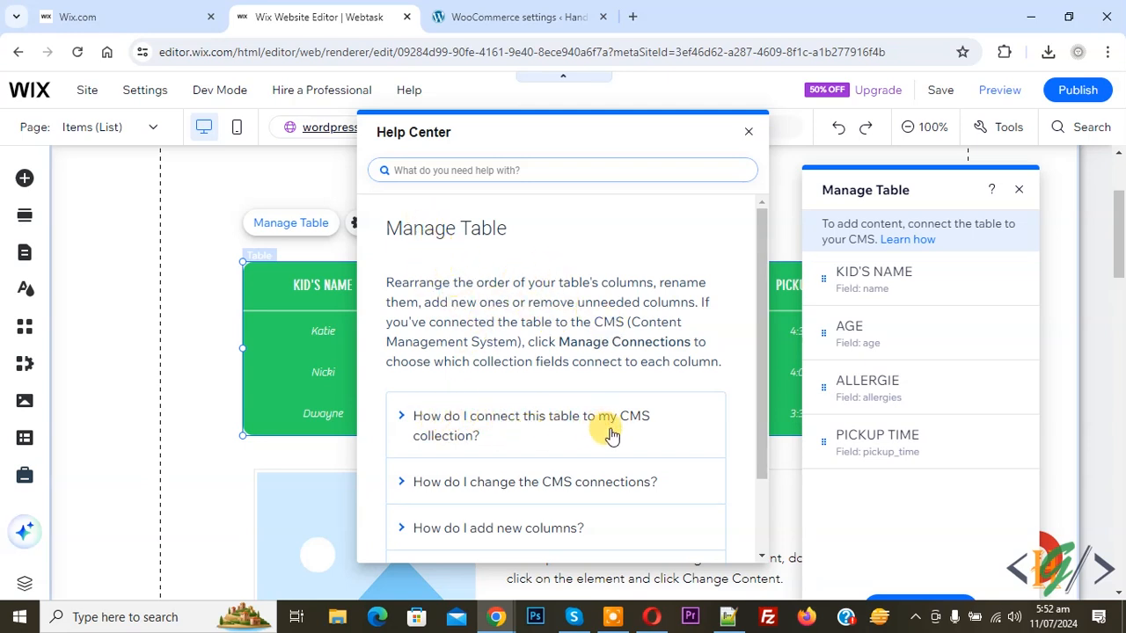
left_click(568, 433)
scroll(568, 432, "down", 1)
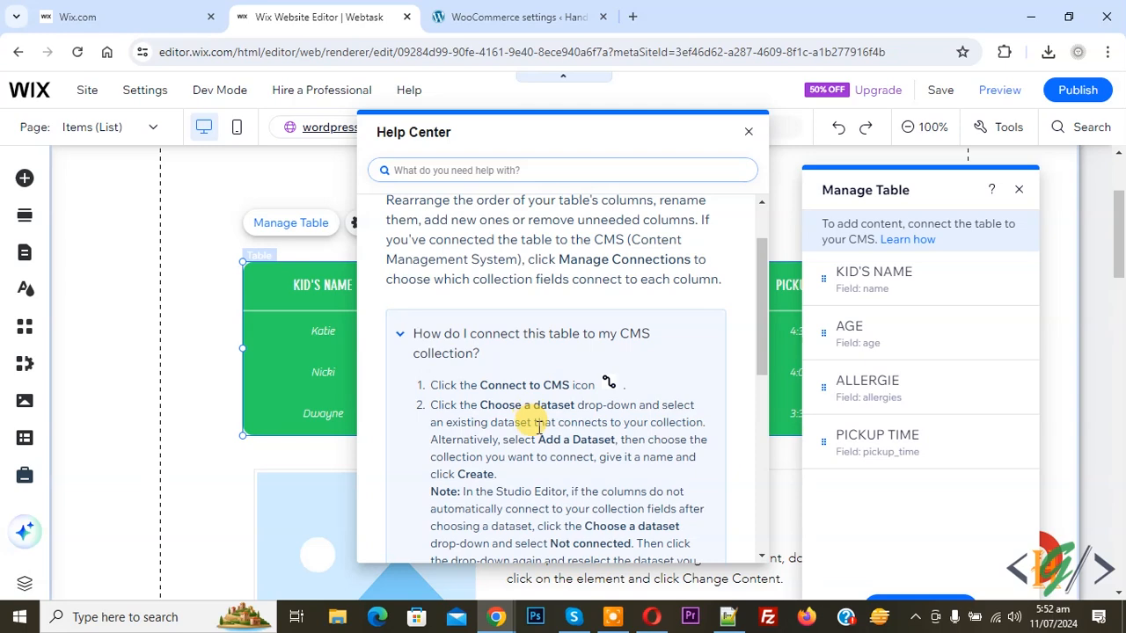
left_click(747, 131)
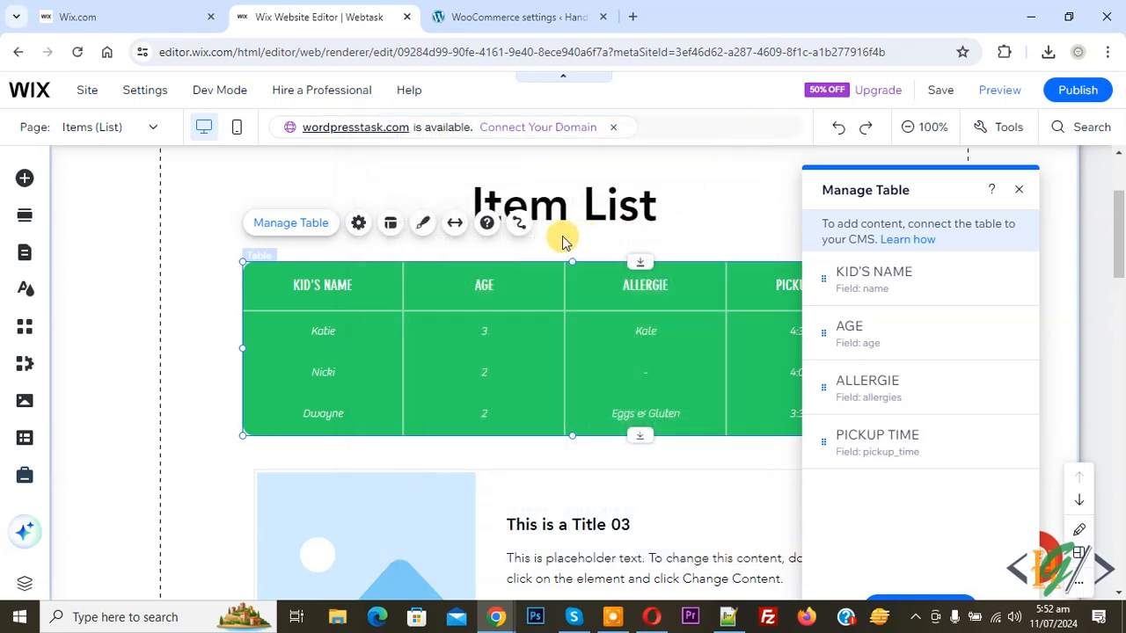
- From the table's Connect to CMS settings, add a new dataset and choose Create Collection
left_click(518, 224)
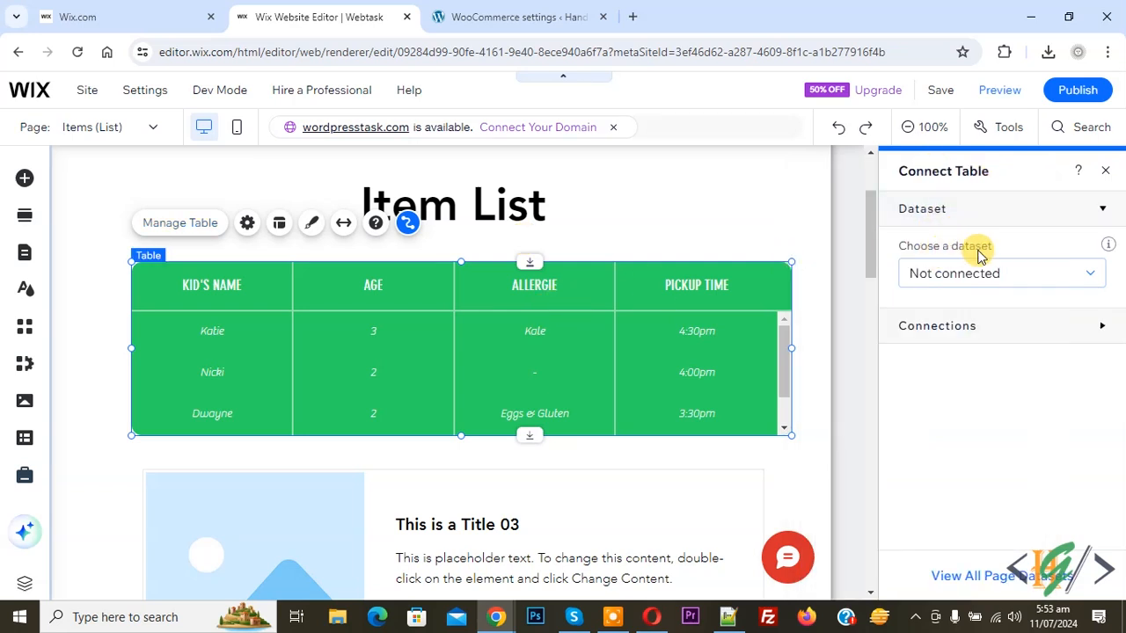
left_click(1052, 272)
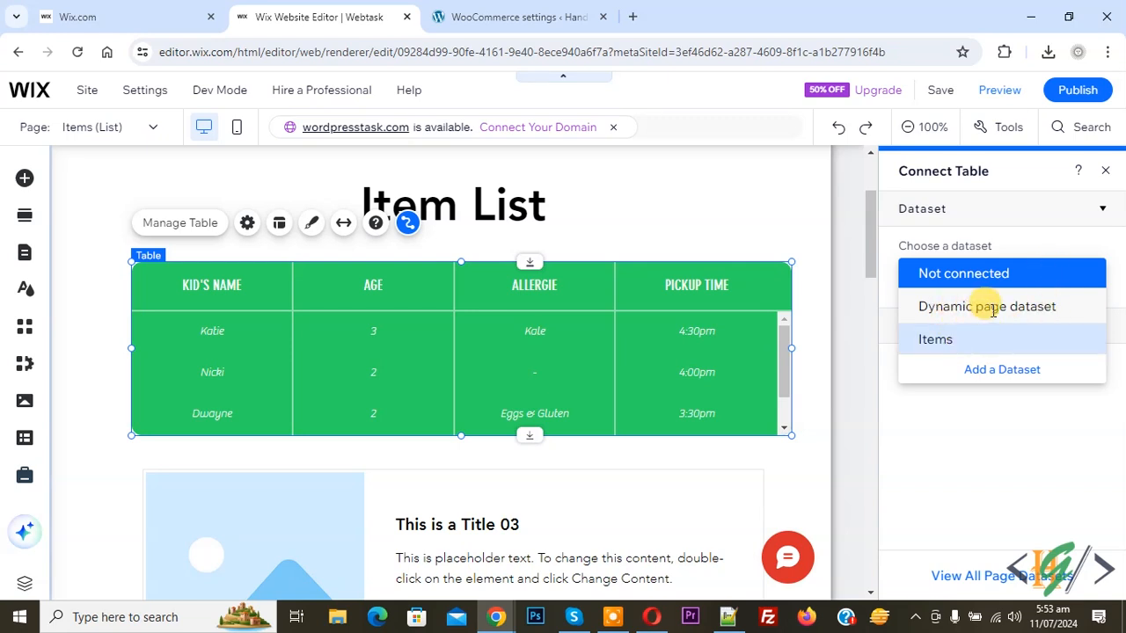
left_click(994, 371)
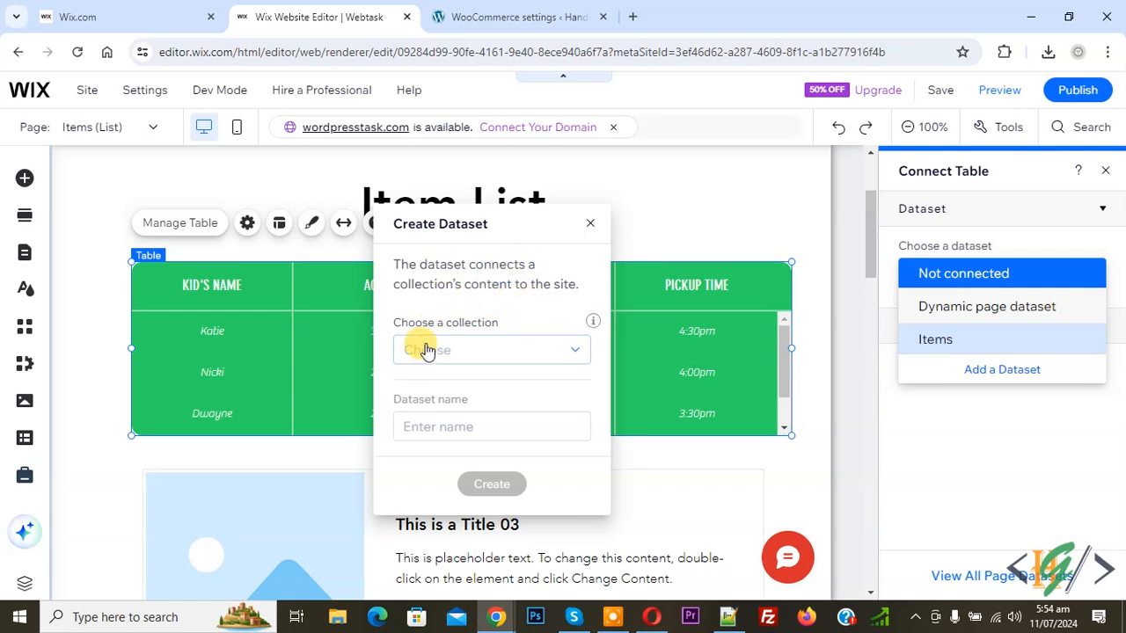
left_click(475, 345)
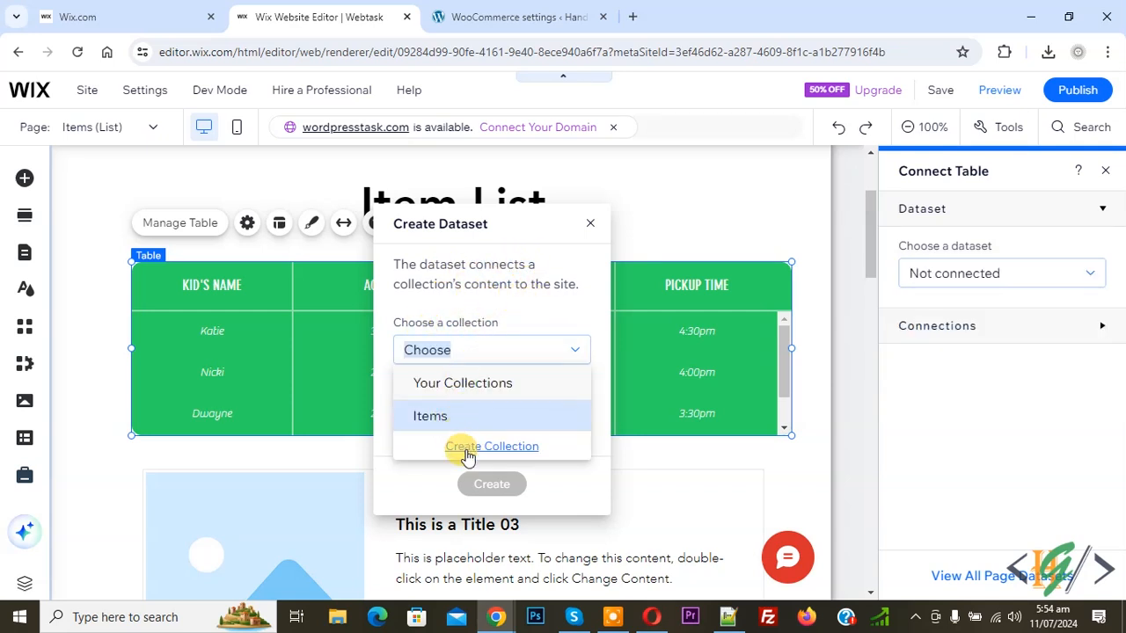
left_click(469, 450)
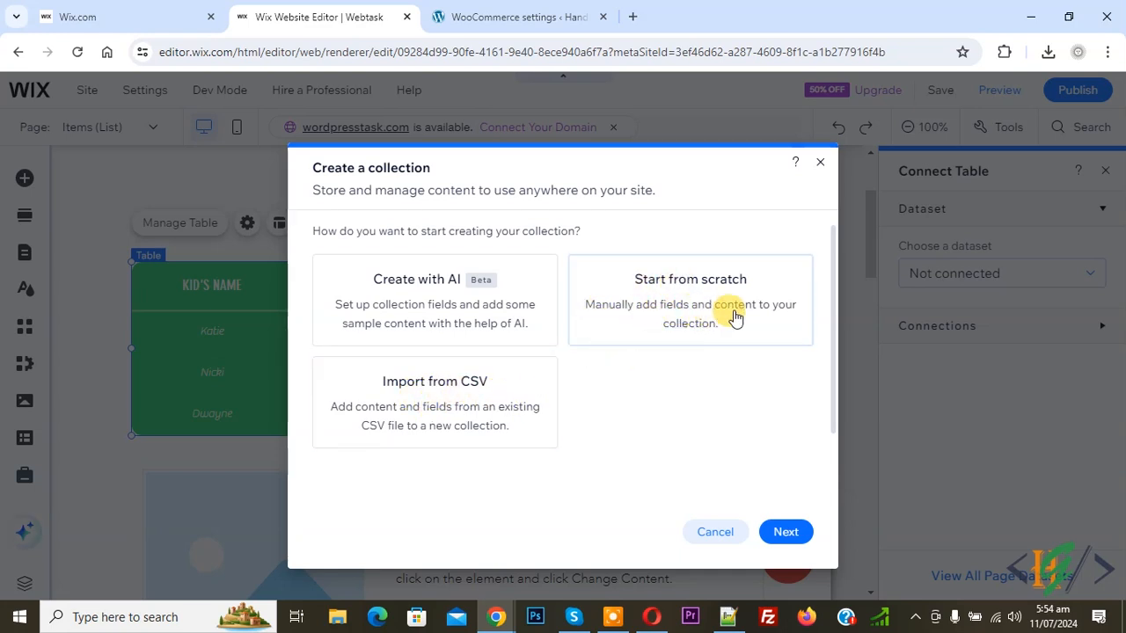
- Start from scratch and create a multiple-item collection named 'Webtask'
left_click(708, 312)
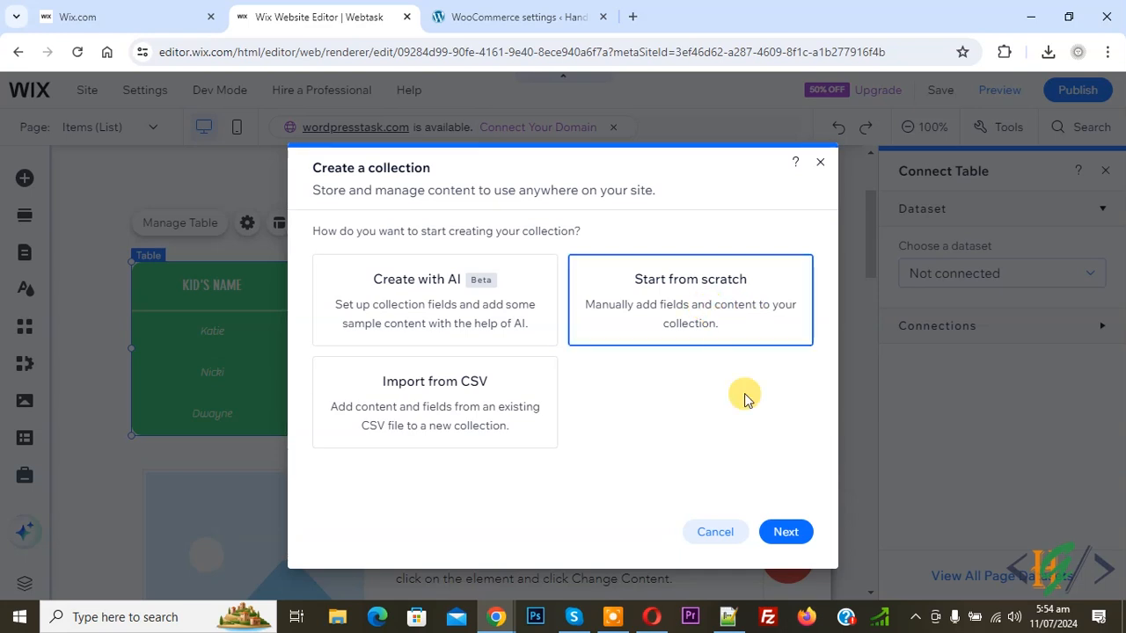
left_click(785, 531)
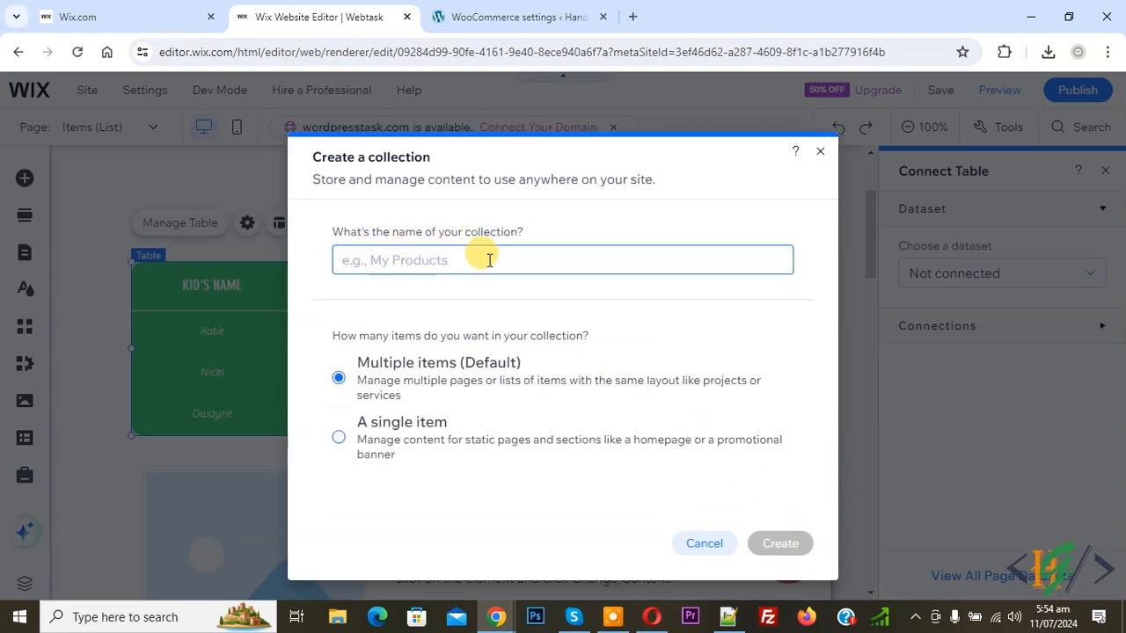
type("Webtask")
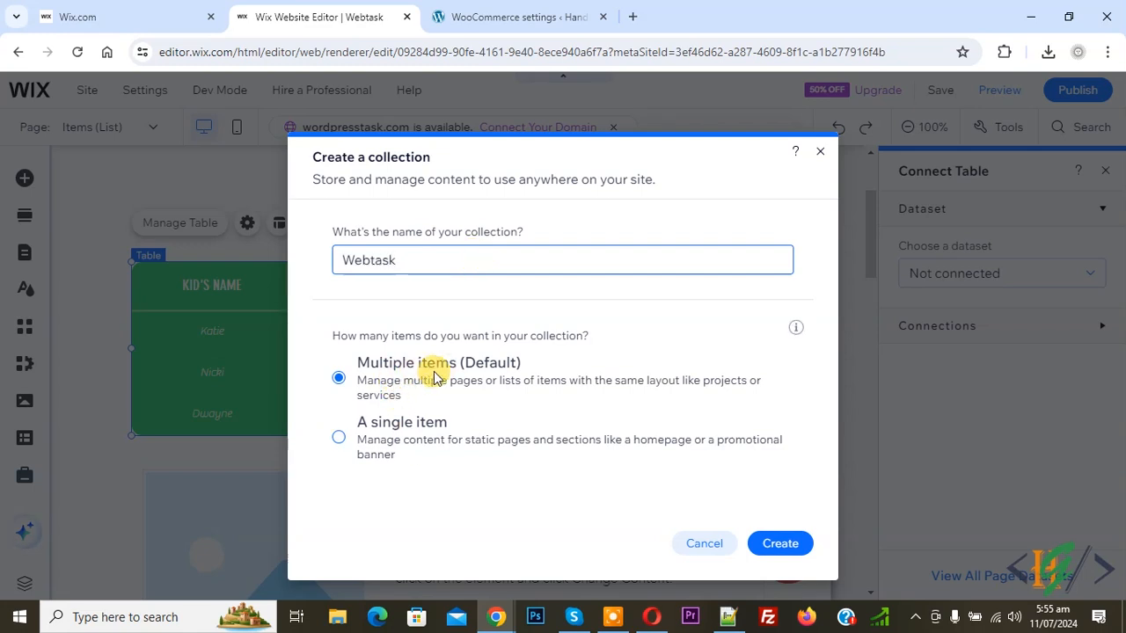
left_click(777, 547)
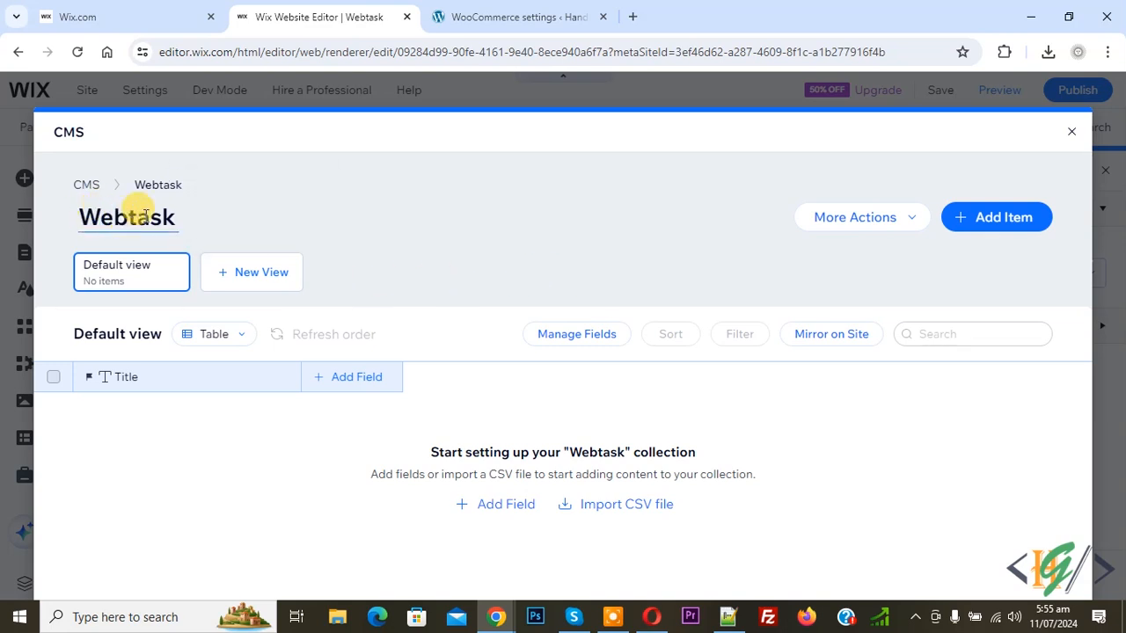
- Add Name and Age text fields to the Webtask collection
left_click(324, 380)
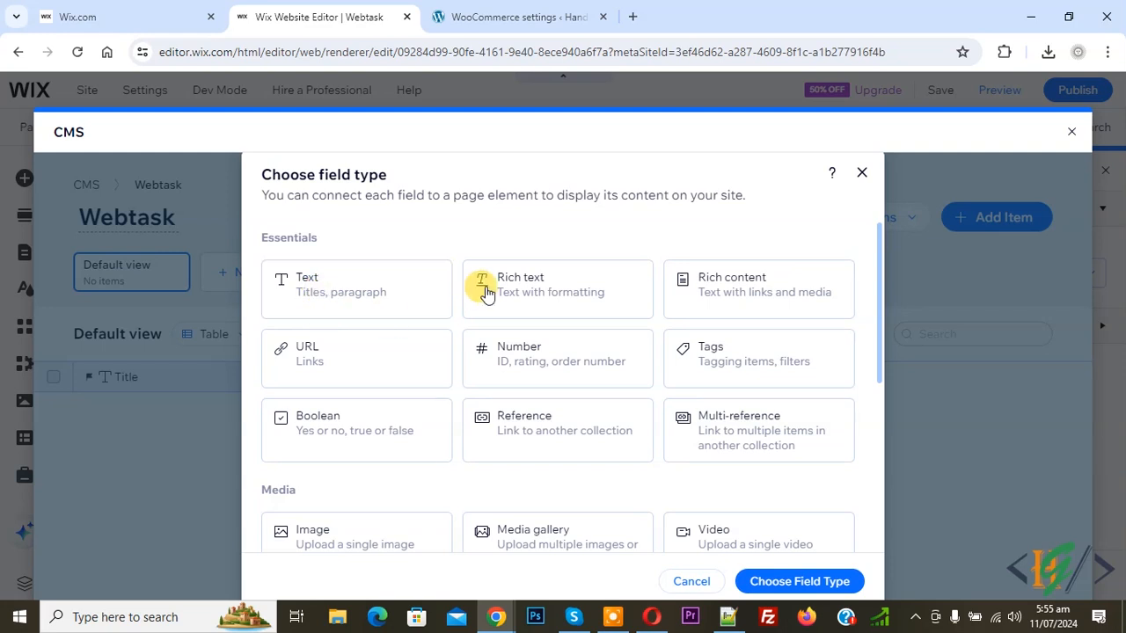
left_click(351, 299)
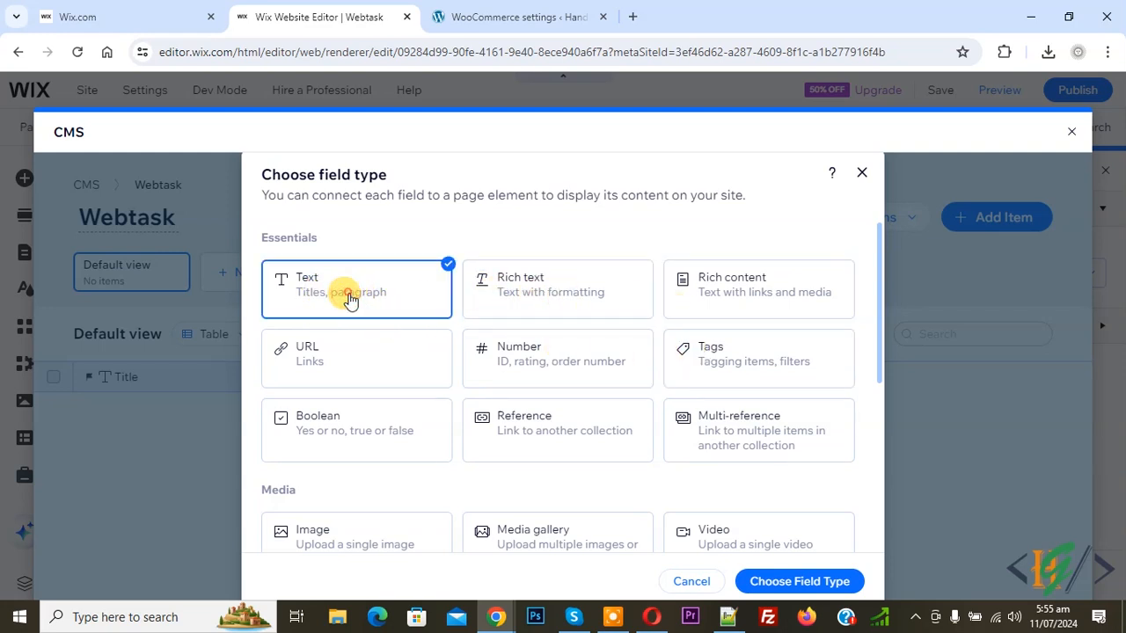
left_click(779, 584)
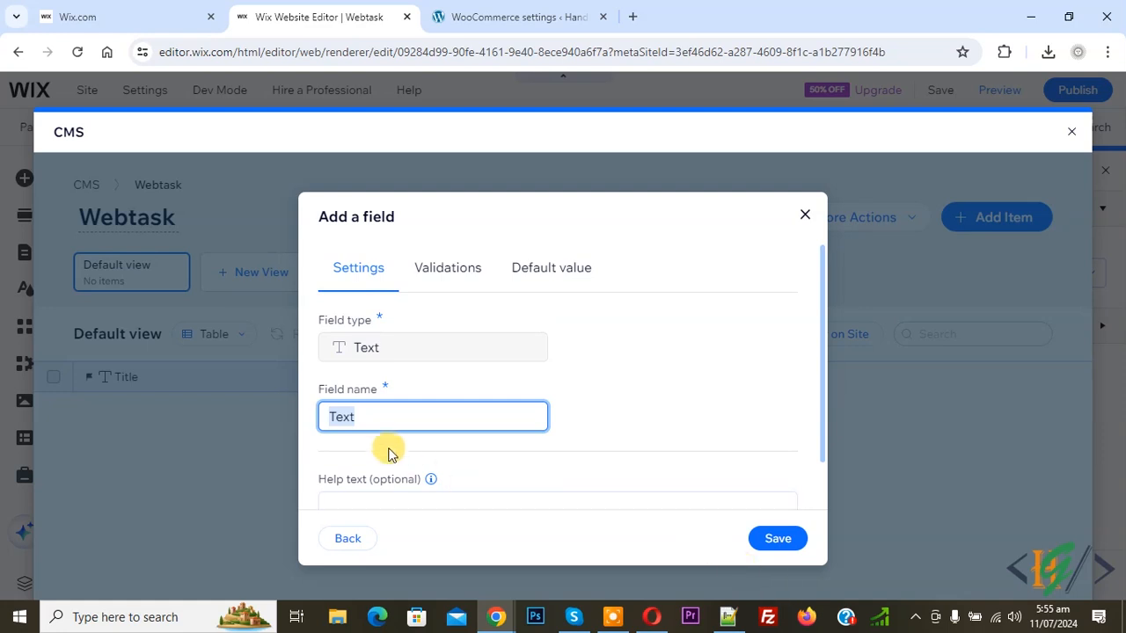
scroll(658, 427, "down", 1)
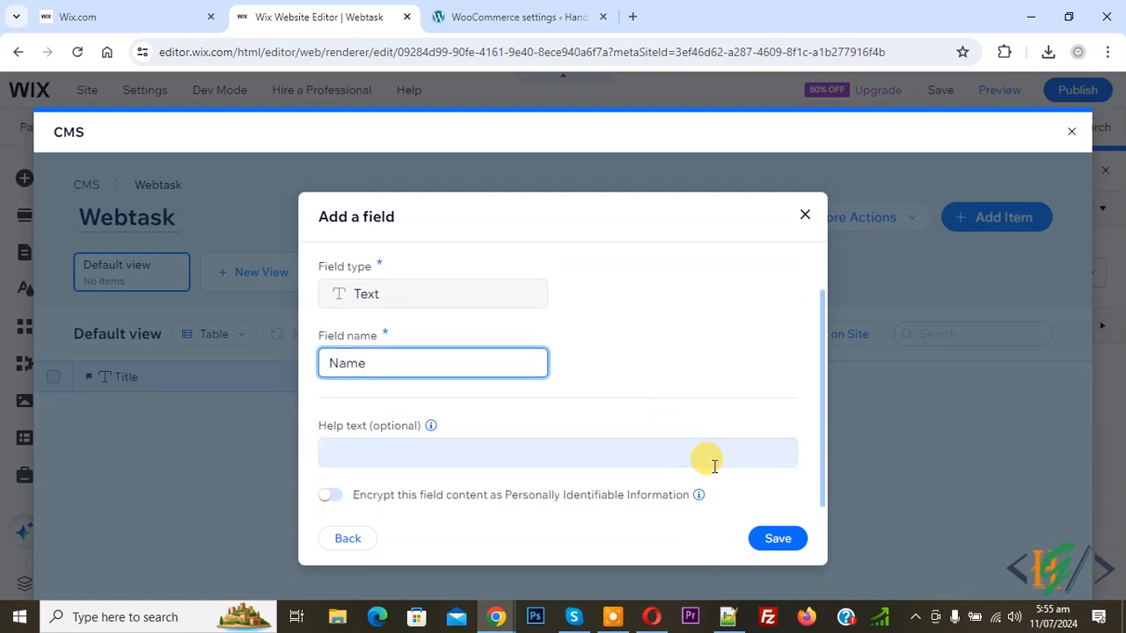
left_click(778, 539)
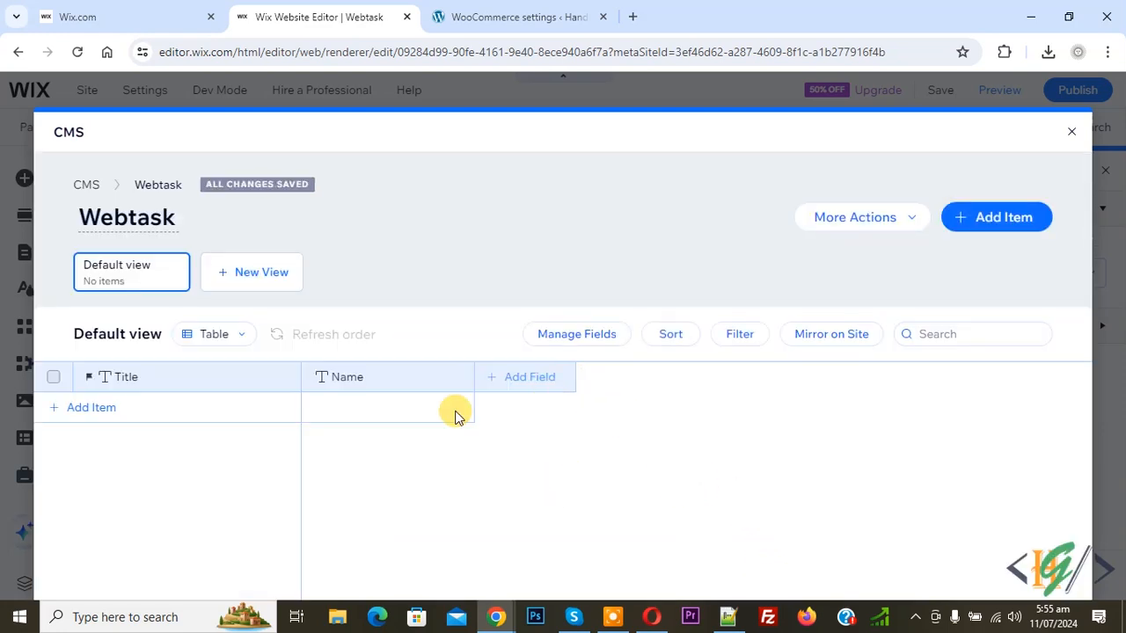
left_click(514, 384)
left_click(378, 308)
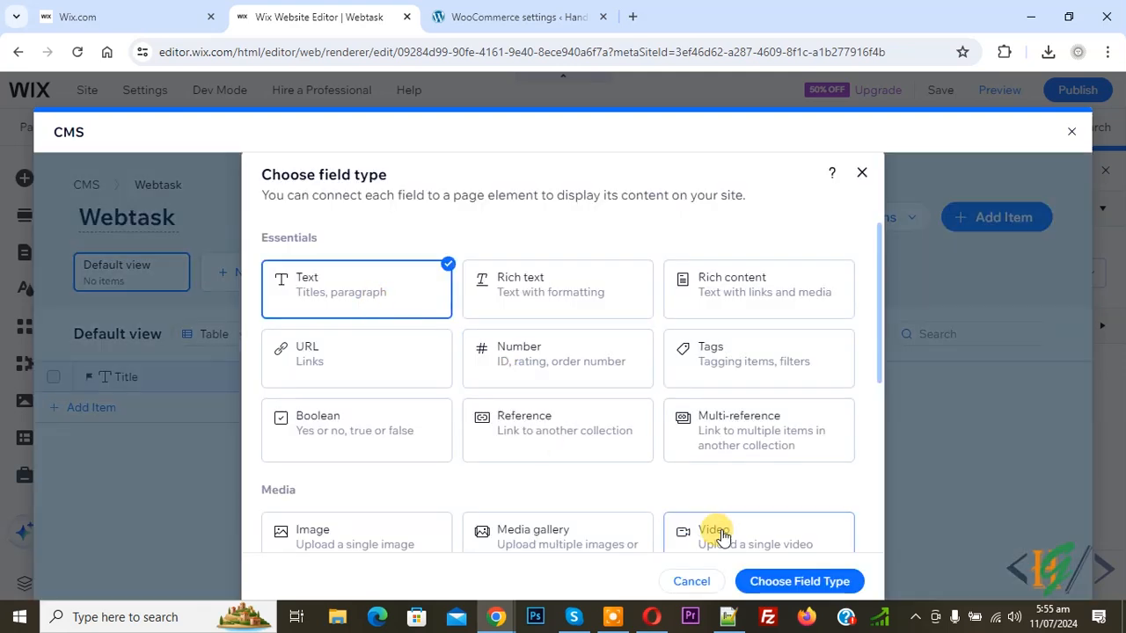
left_click(791, 584)
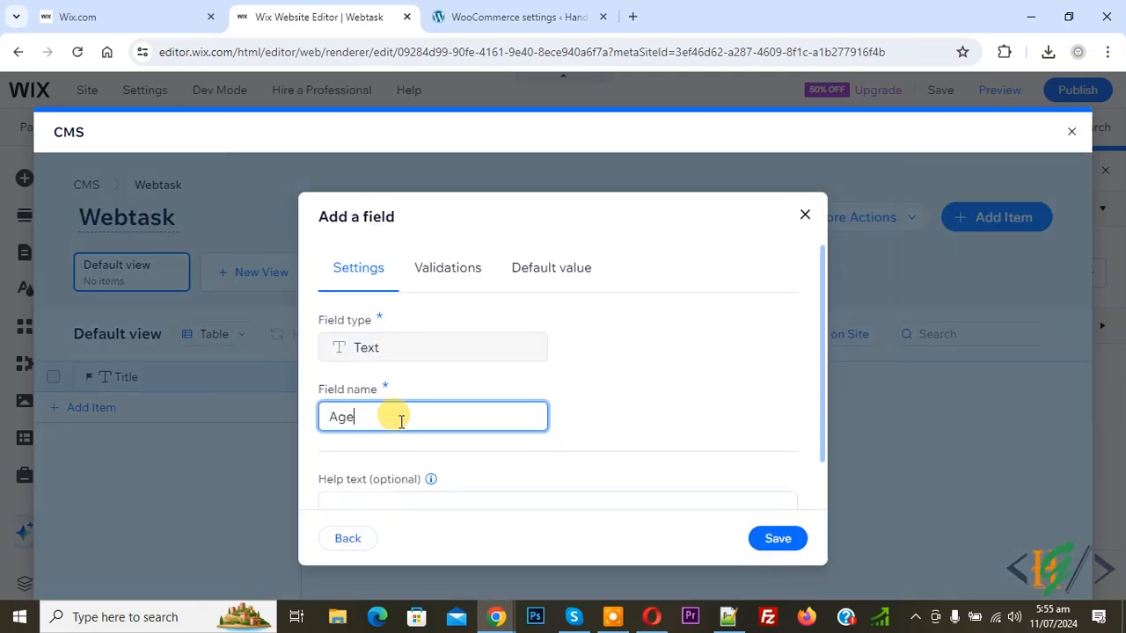
type("Age")
left_click(778, 538)
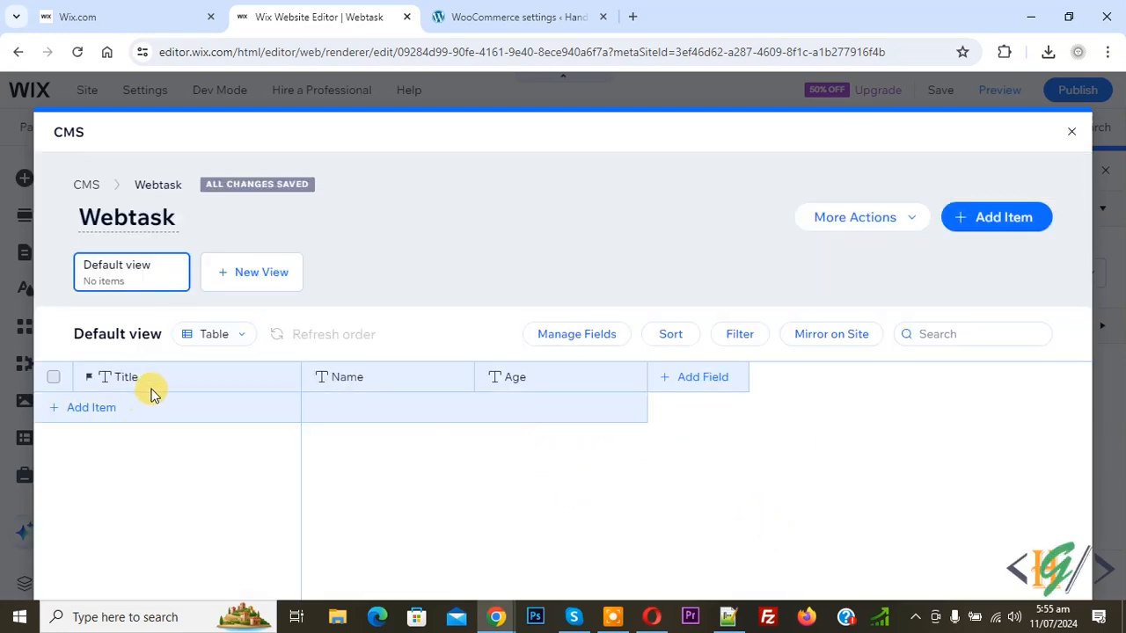
- Add a City text field to the Webtask collection
left_click(701, 380)
left_click(363, 296)
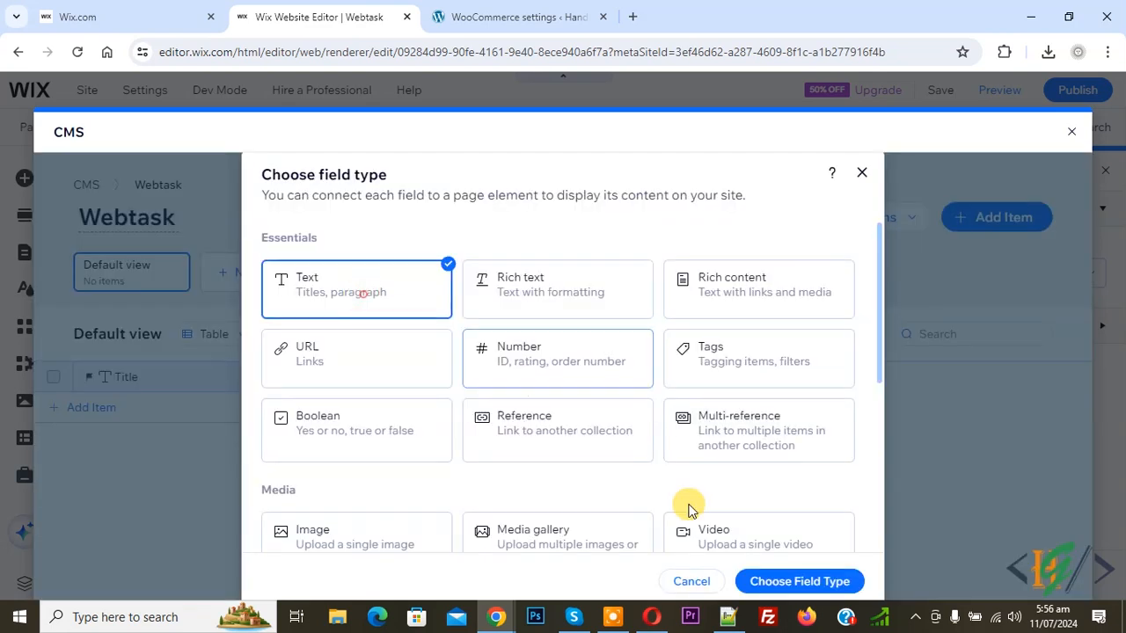
left_click(809, 577)
type("City")
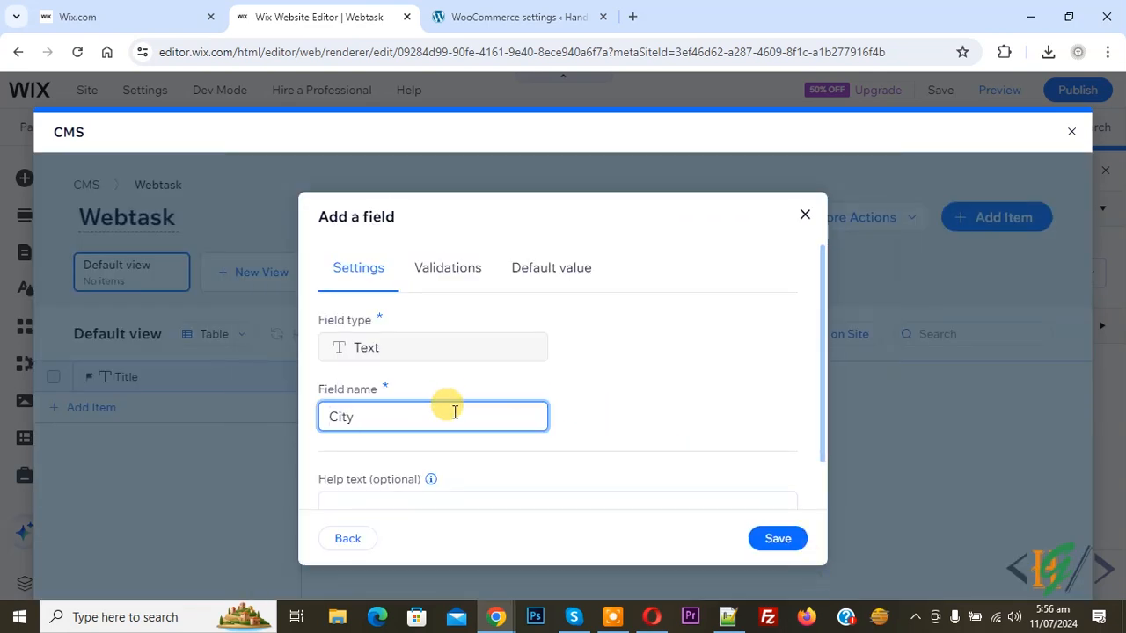
left_click(769, 539)
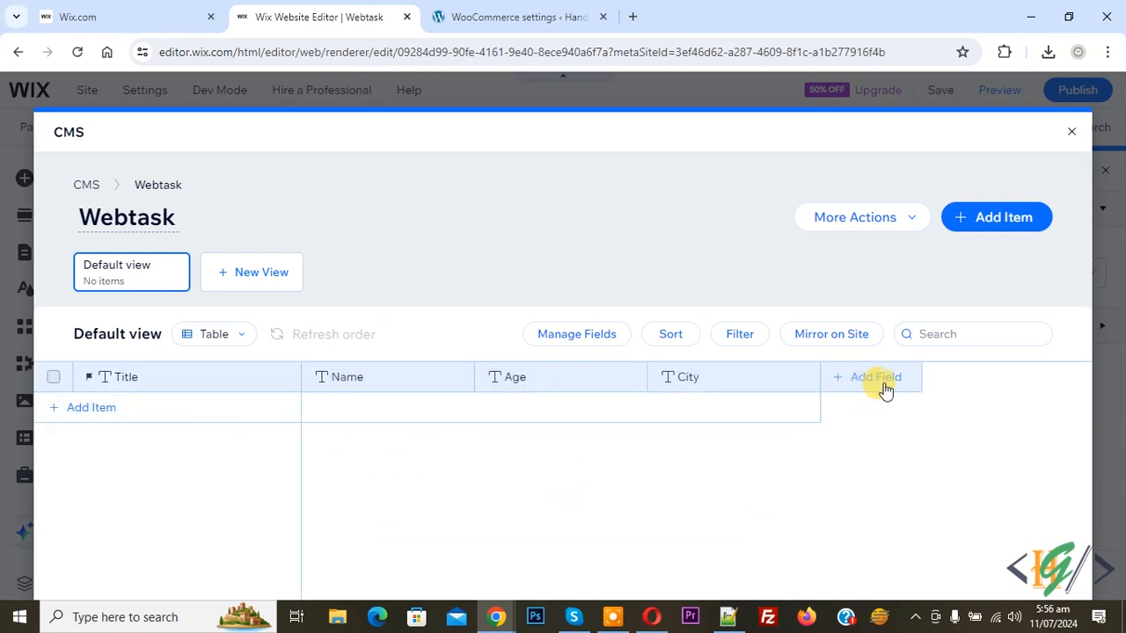
- Add the first item with a name, age 19 and city Islamabad, and save it
left_click(102, 410)
type("HASSAN")
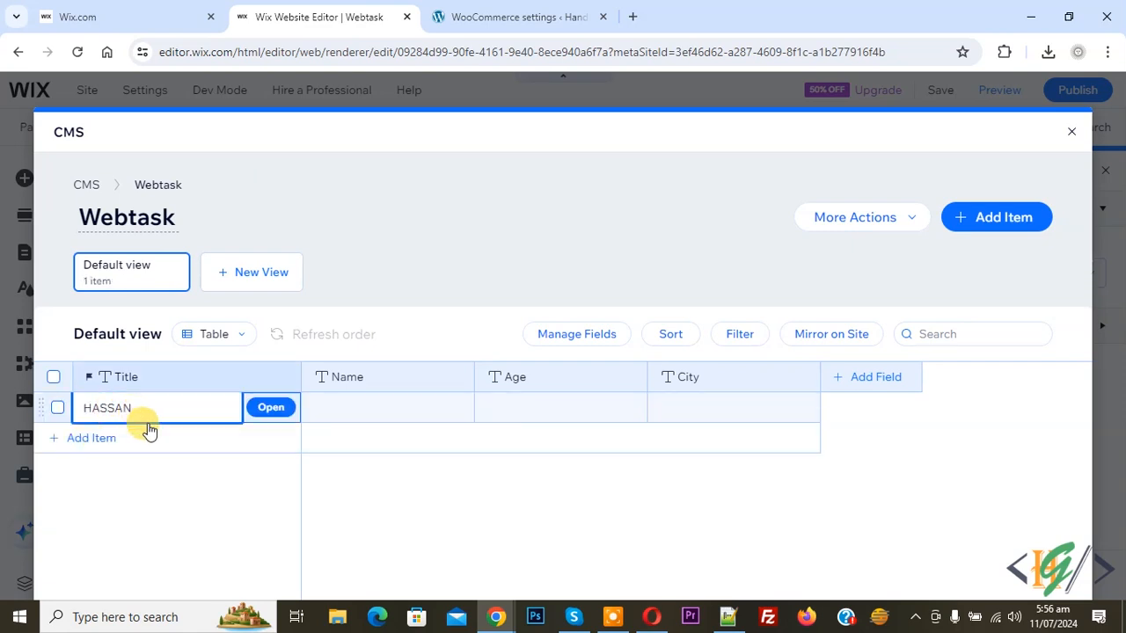
left_click(263, 408)
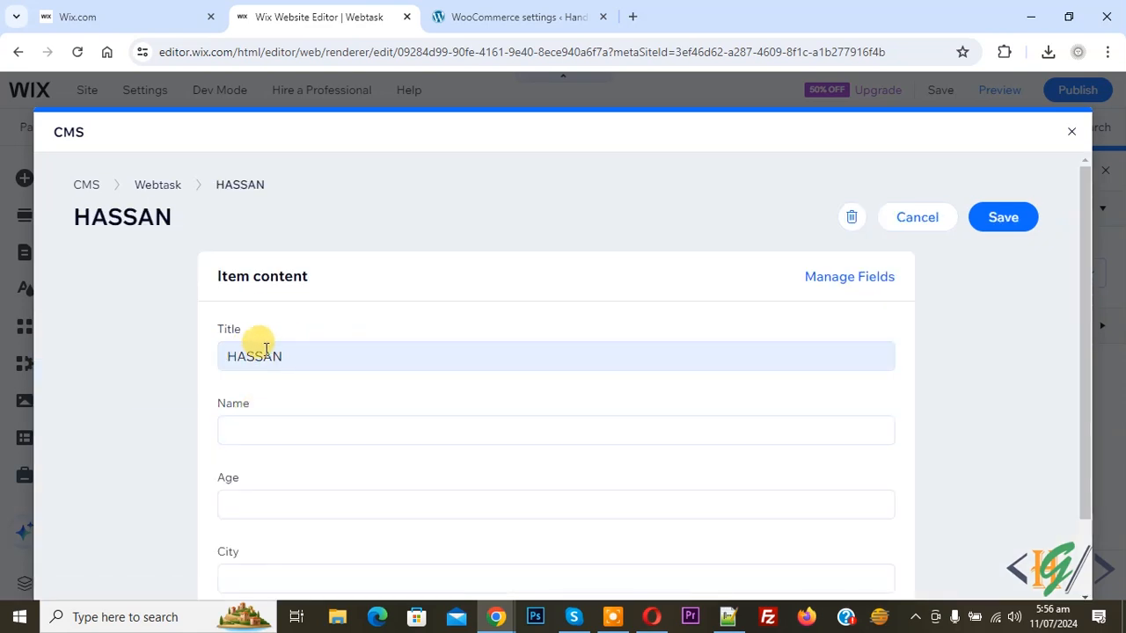
left_click(254, 433)
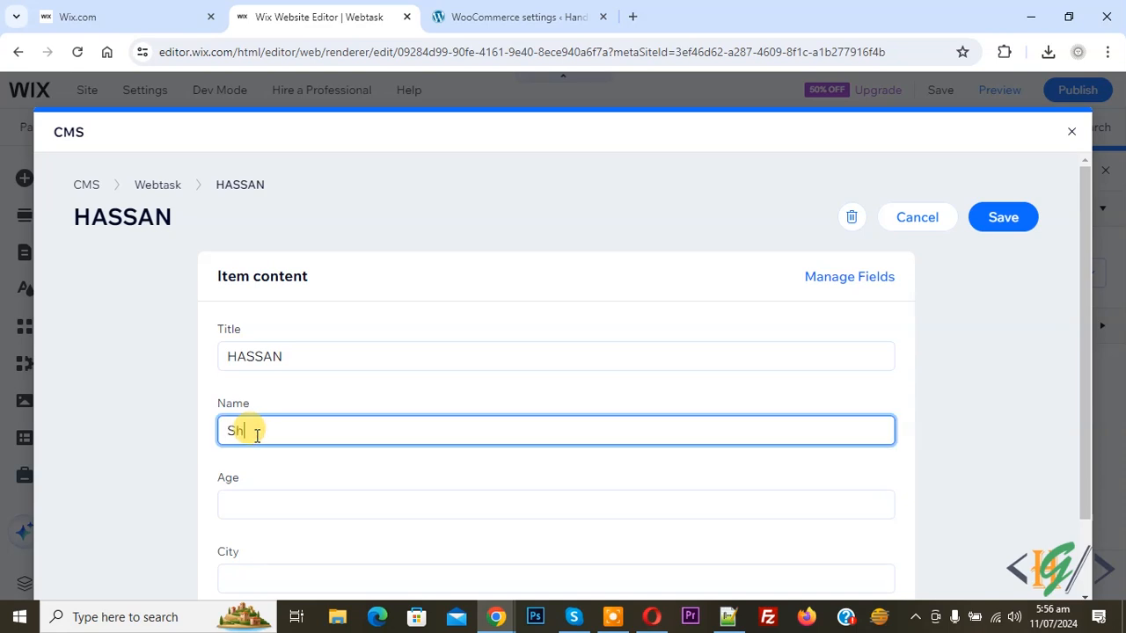
left_click(310, 502)
type("19")
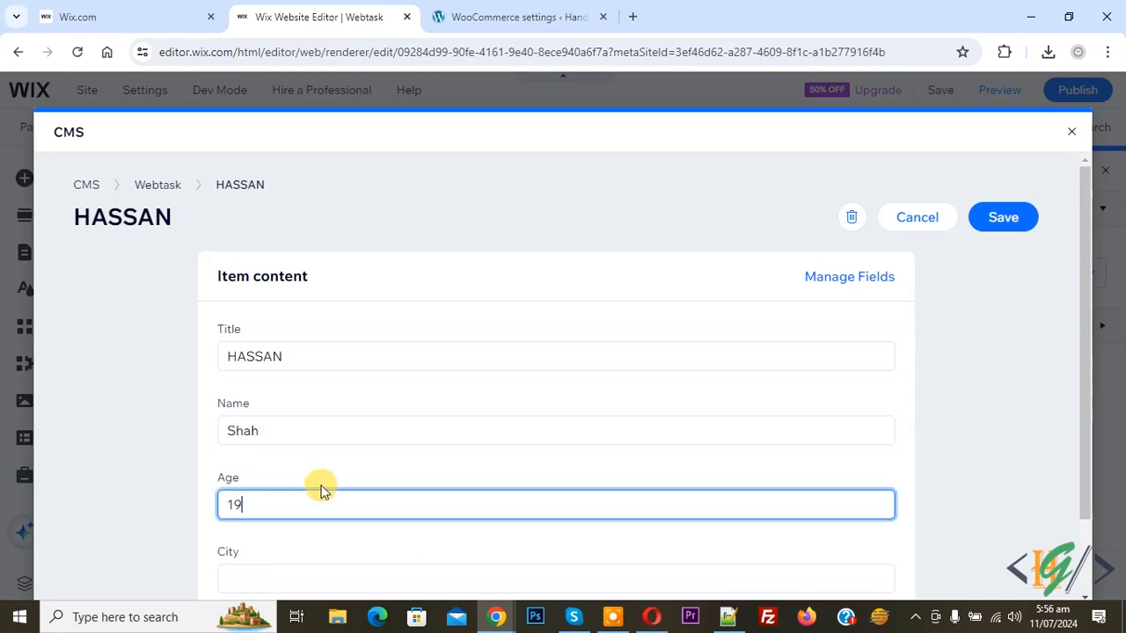
scroll(321, 491, "down", 1)
left_click(310, 499)
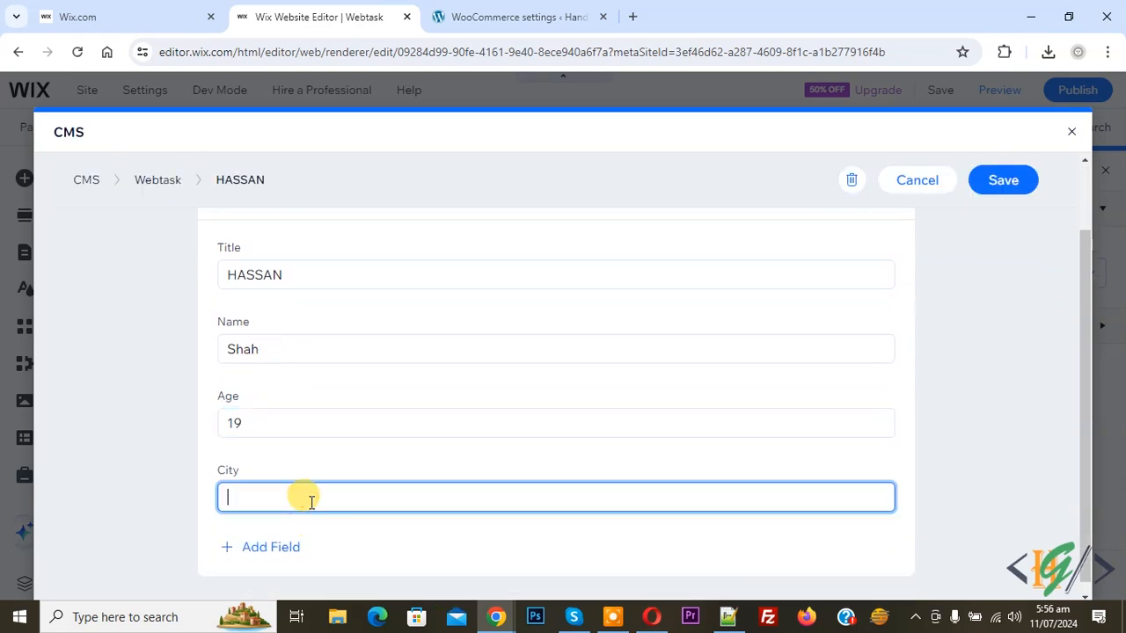
left_click(998, 181)
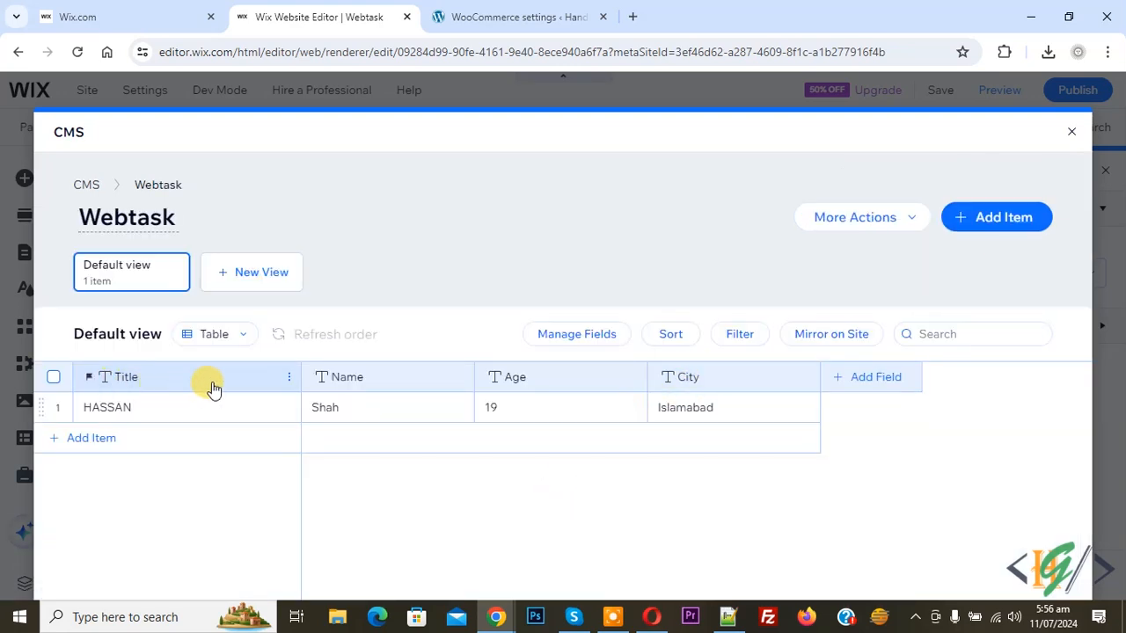
- Inspect the Title field's settings and close them without changes
left_click(287, 378)
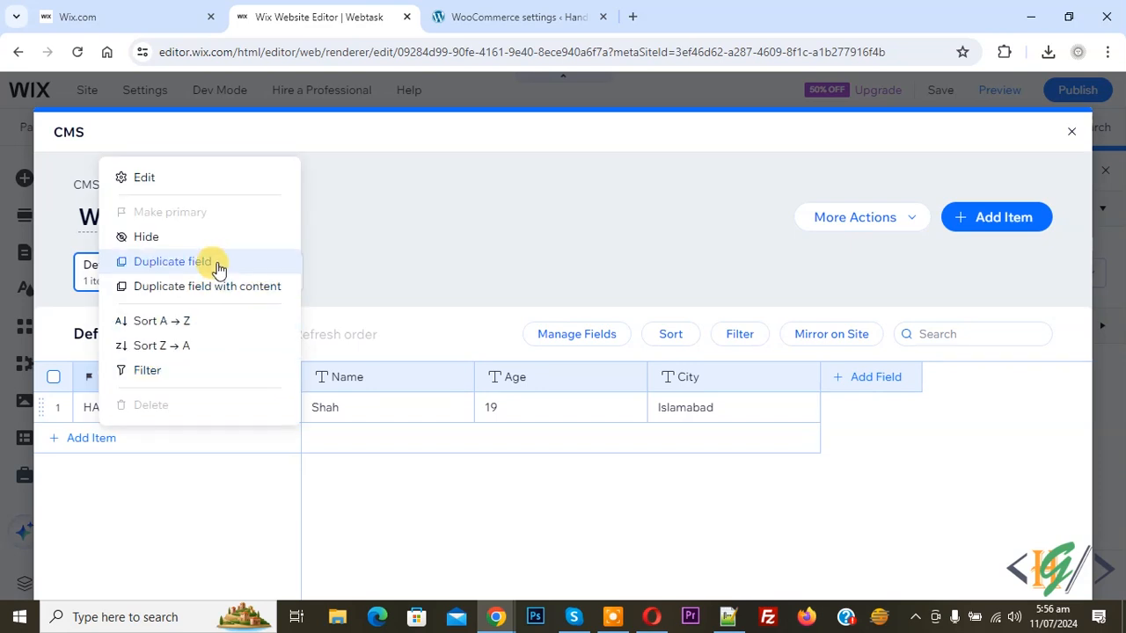
left_click(145, 177)
left_click_drag(340, 414, 407, 419)
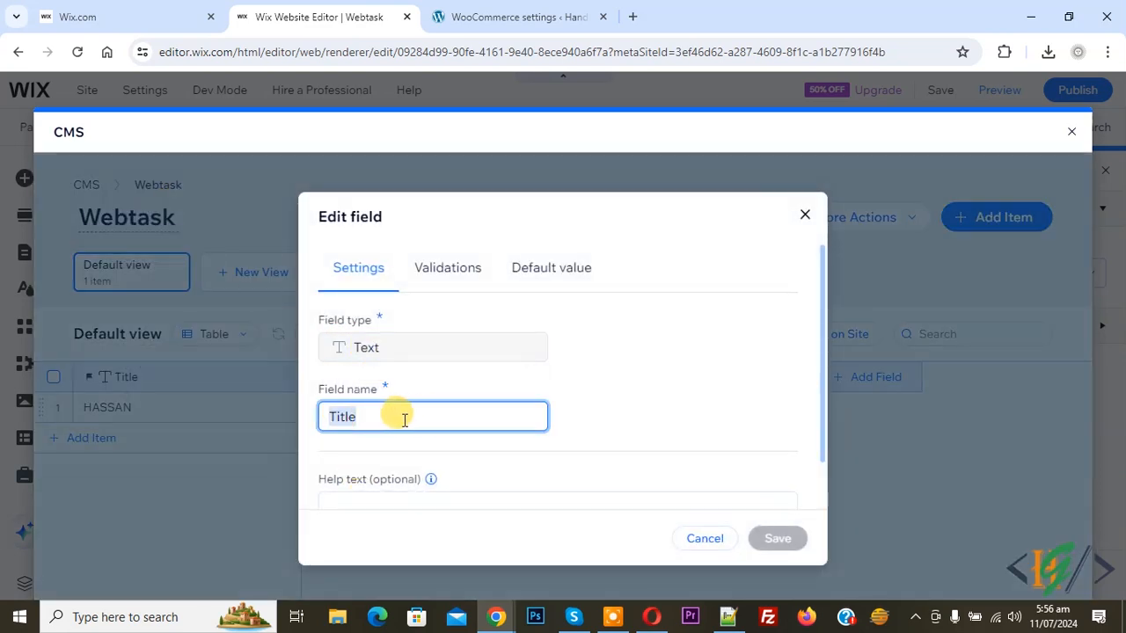
left_click(802, 216)
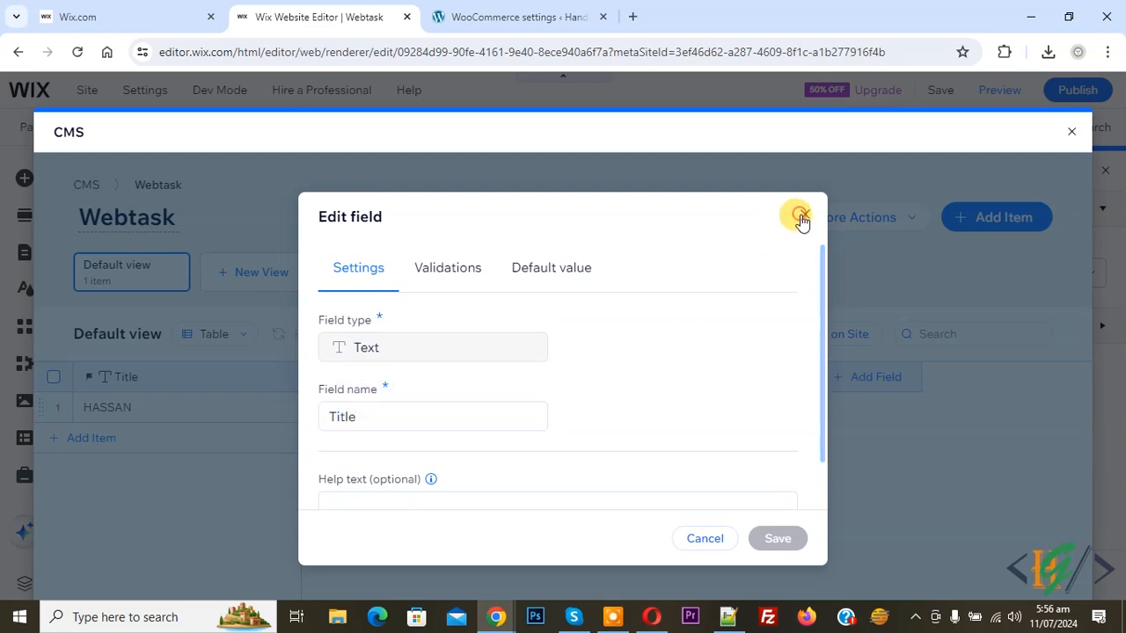
- Add a second item titled 'Web' with a name, age 20 and city Pakistan, and save it
left_click(89, 447)
type("Web")
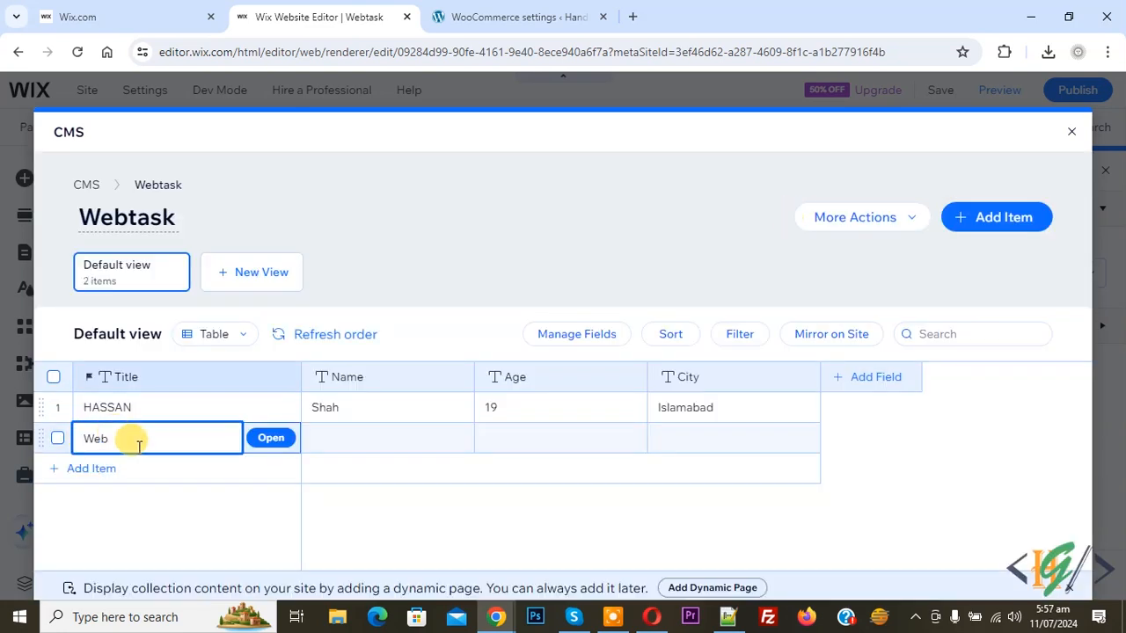
left_click(262, 437)
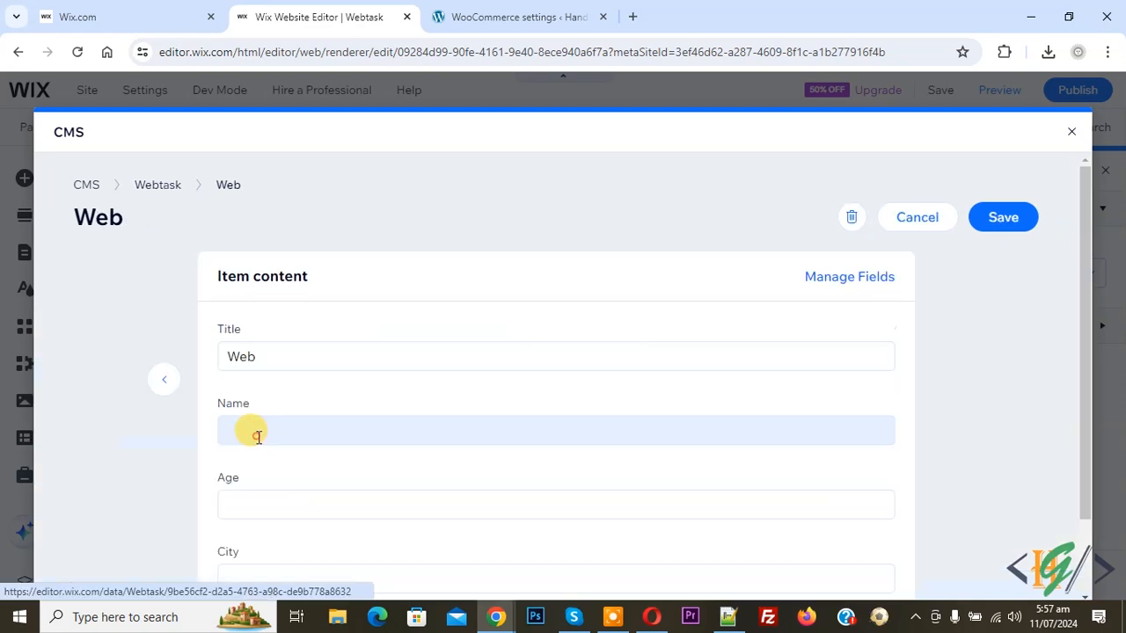
left_click(270, 432)
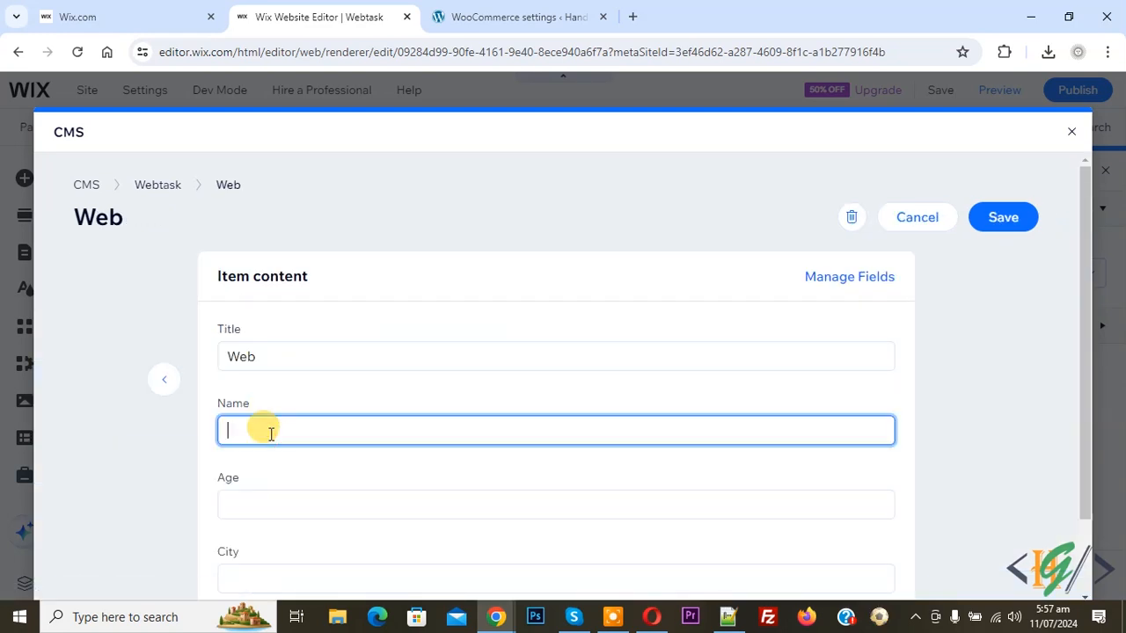
type("Hassan")
key("Tab")
type("20`")
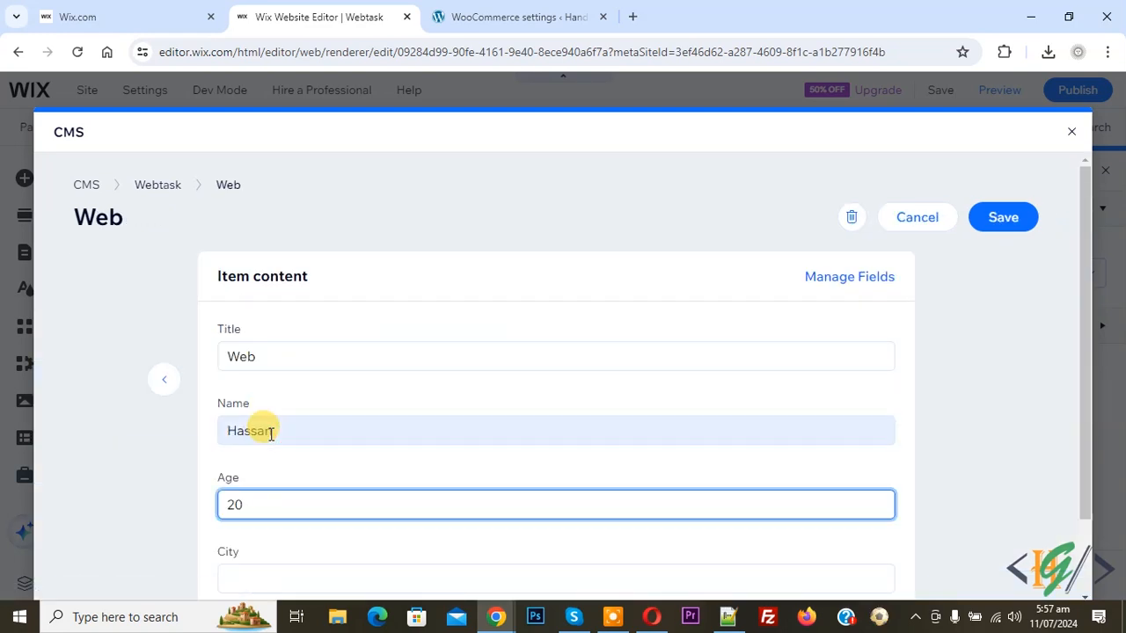
key("Tab")
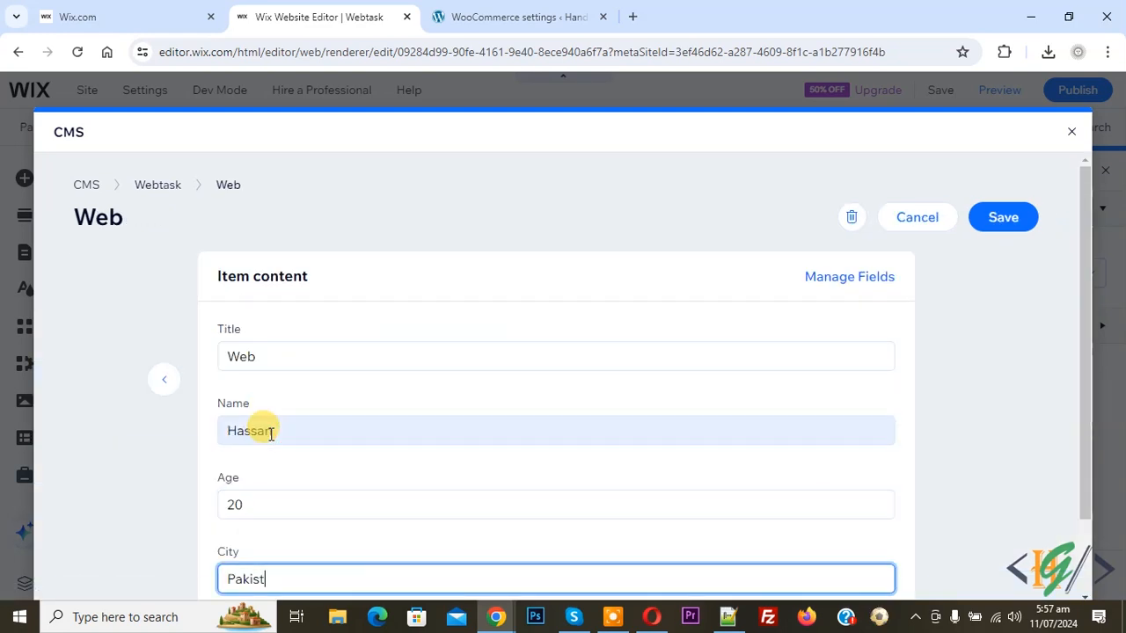
left_click(1007, 218)
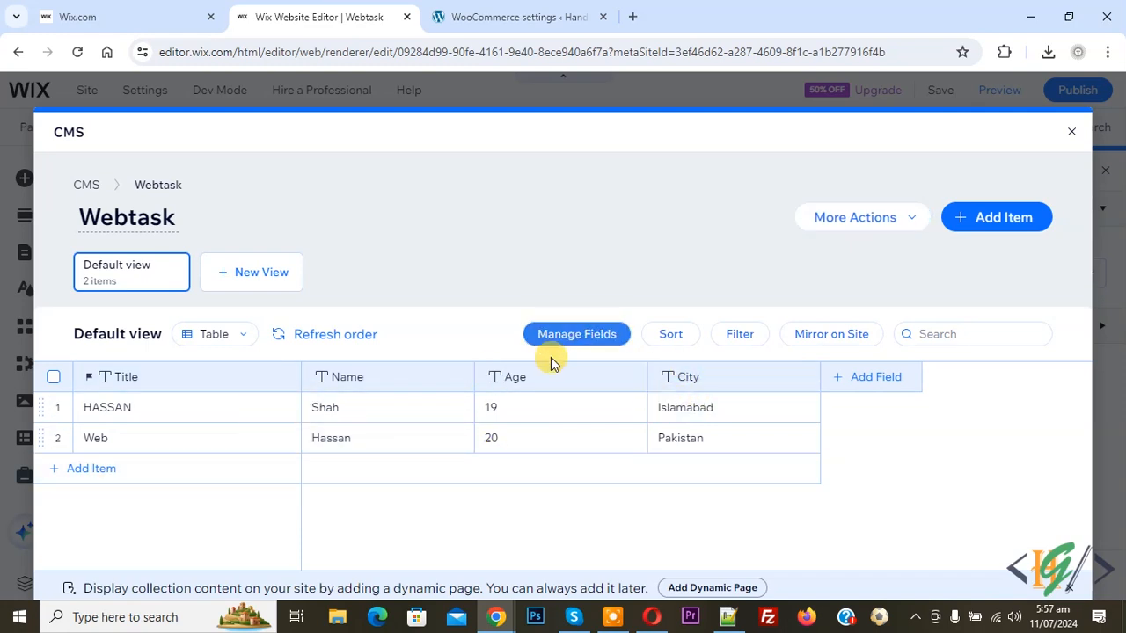
- Discard an empty extra item and close the collection manager
left_click(979, 217)
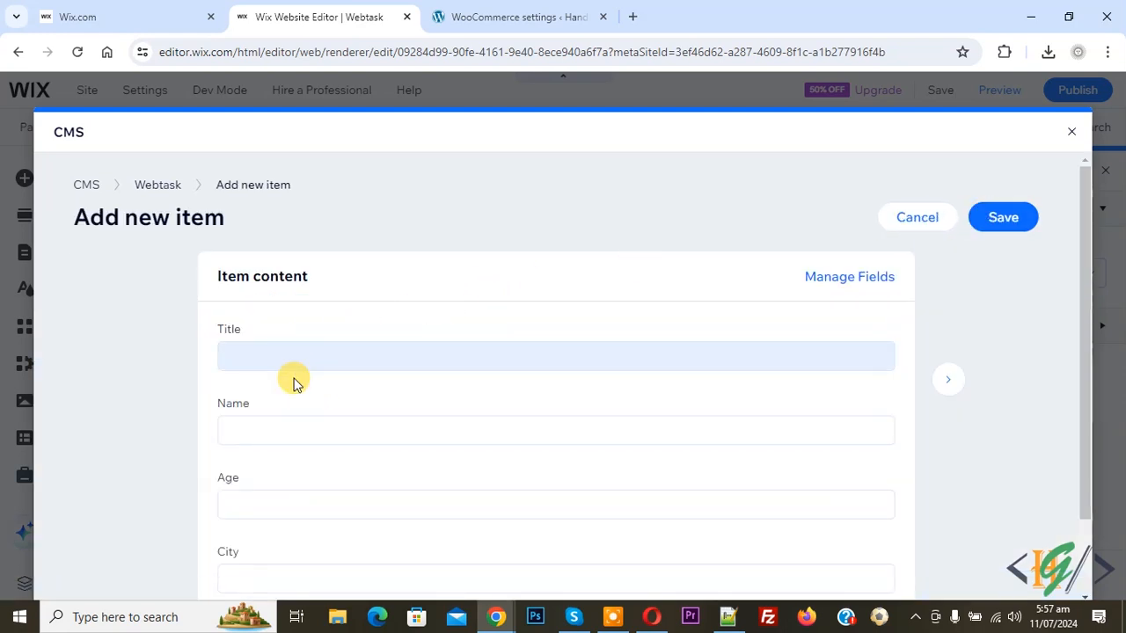
scroll(292, 426, "down", 2)
scroll(293, 412, "up", 2)
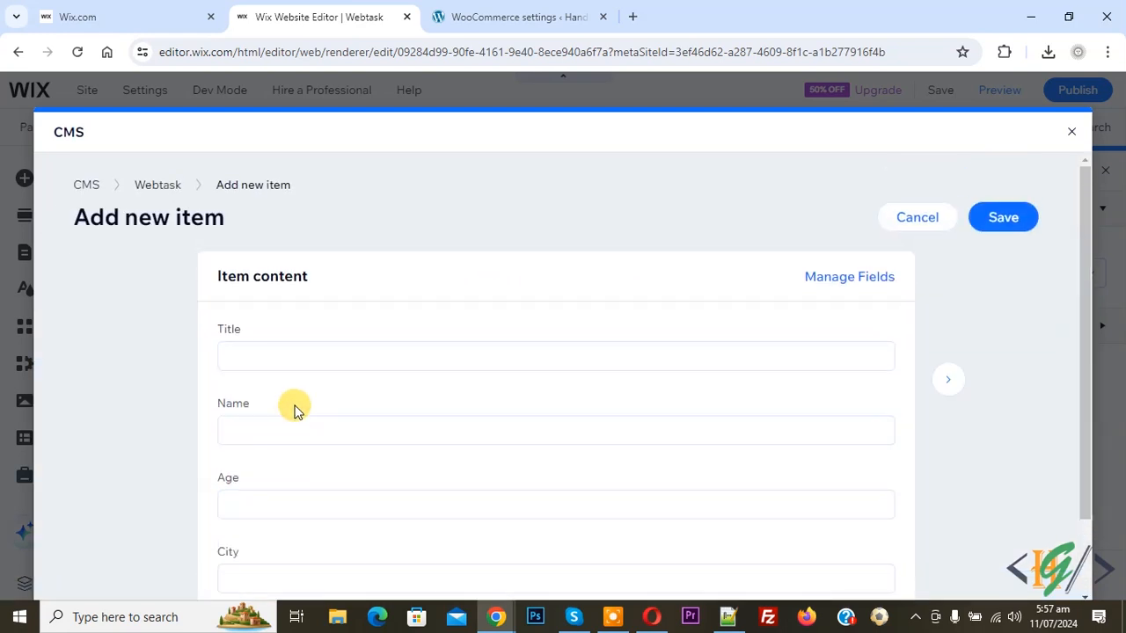
left_click(909, 221)
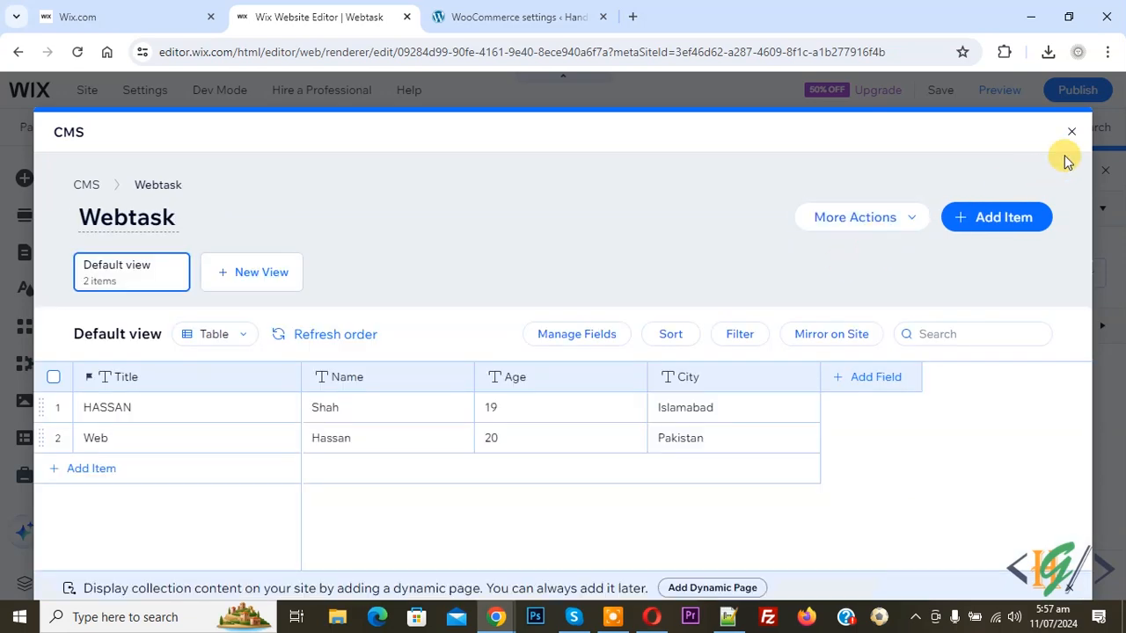
left_click(1071, 138)
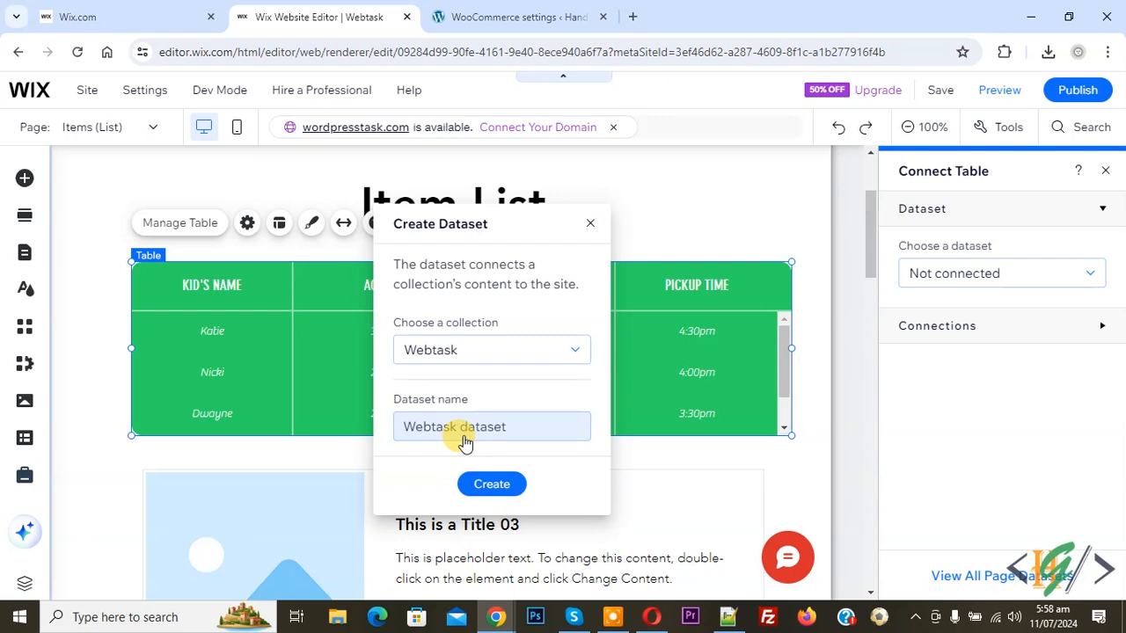
- Create the Webtask dataset using the Webtask collection
left_click(464, 439)
left_click(495, 361)
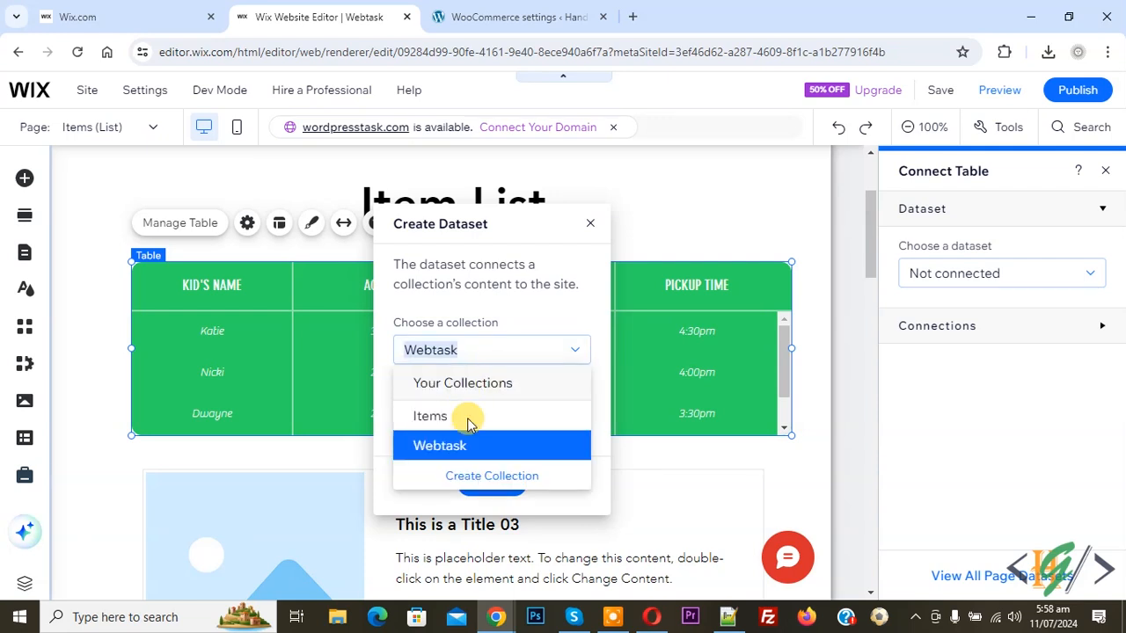
left_click(457, 444)
left_click(486, 488)
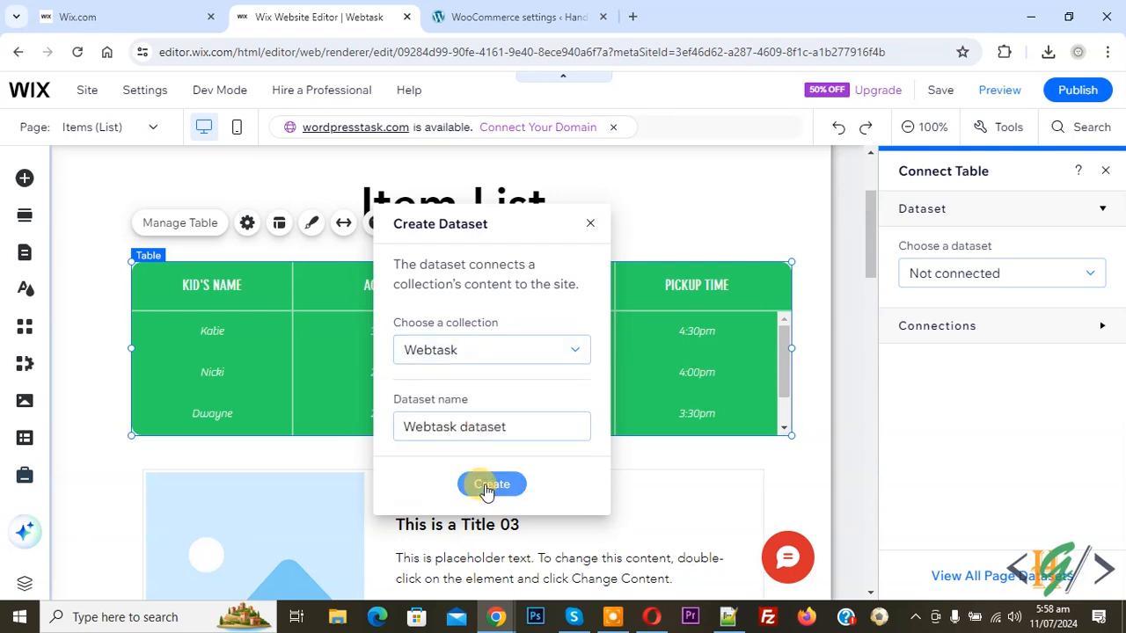
- Set the table's dataset to Webtask dataset, briefly trying Items before switching back
left_click(972, 275)
left_click(970, 274)
left_click(955, 275)
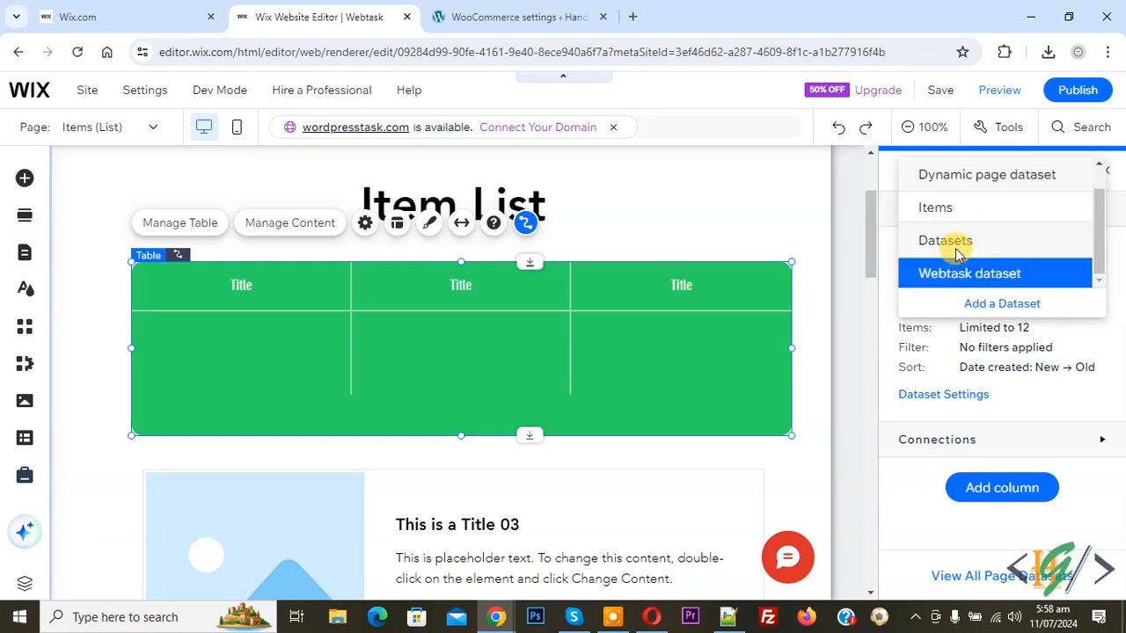
left_click(941, 209)
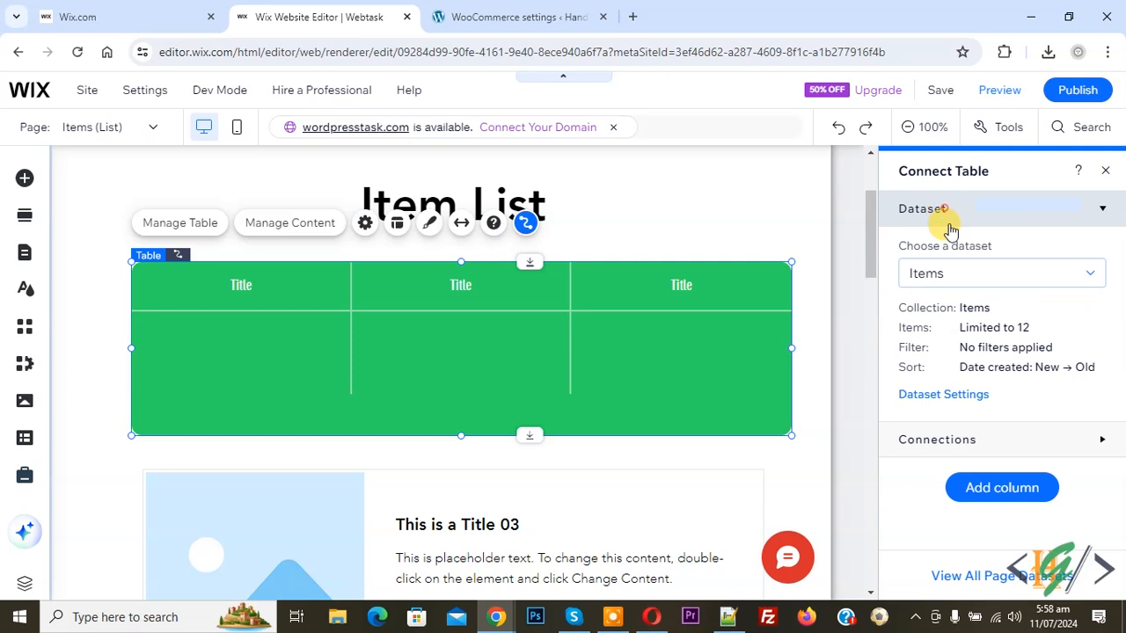
left_click(961, 277)
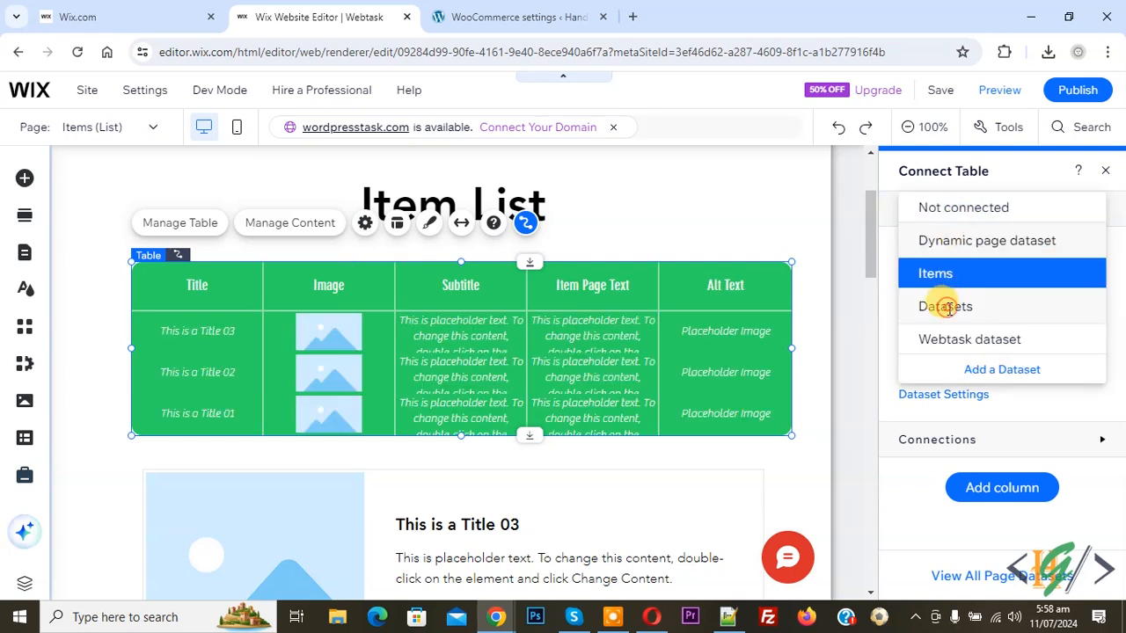
left_click(949, 341)
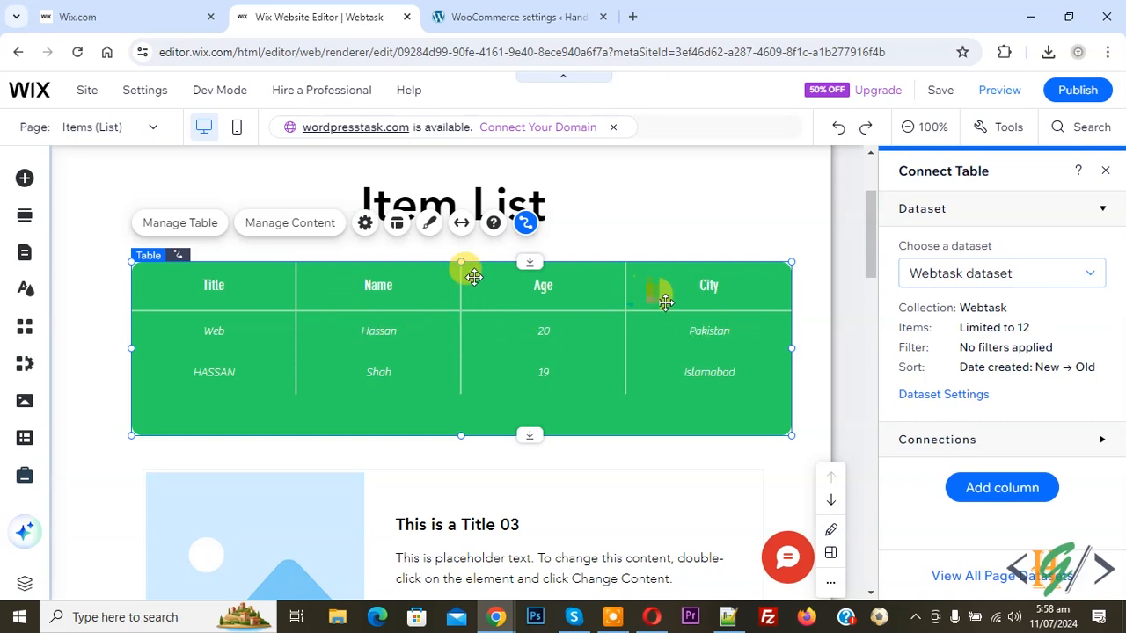
- Switch the Item List table to the purple tour-dates style from the Table Design presets
left_click(429, 227)
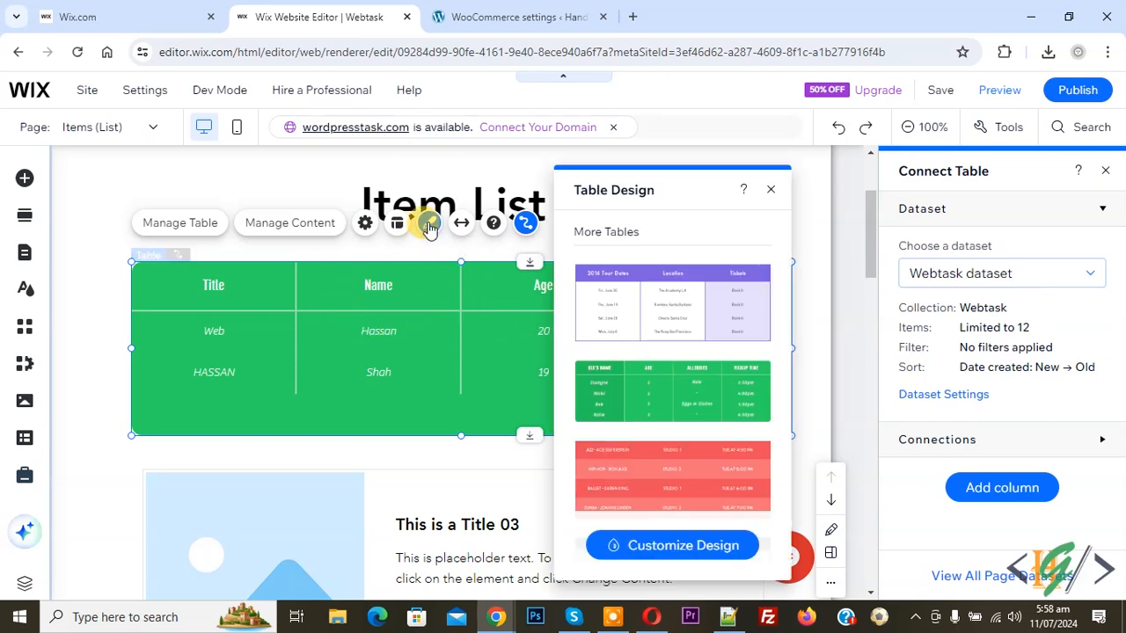
left_click(713, 341)
scroll(714, 344, "down", 1)
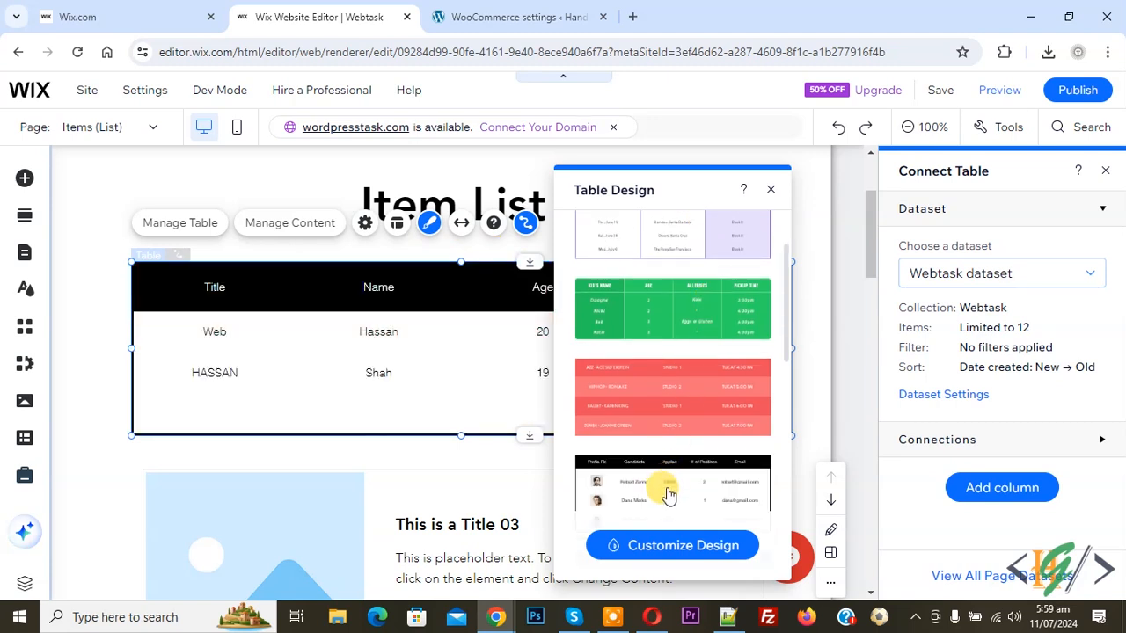
scroll(667, 431, "down", 3)
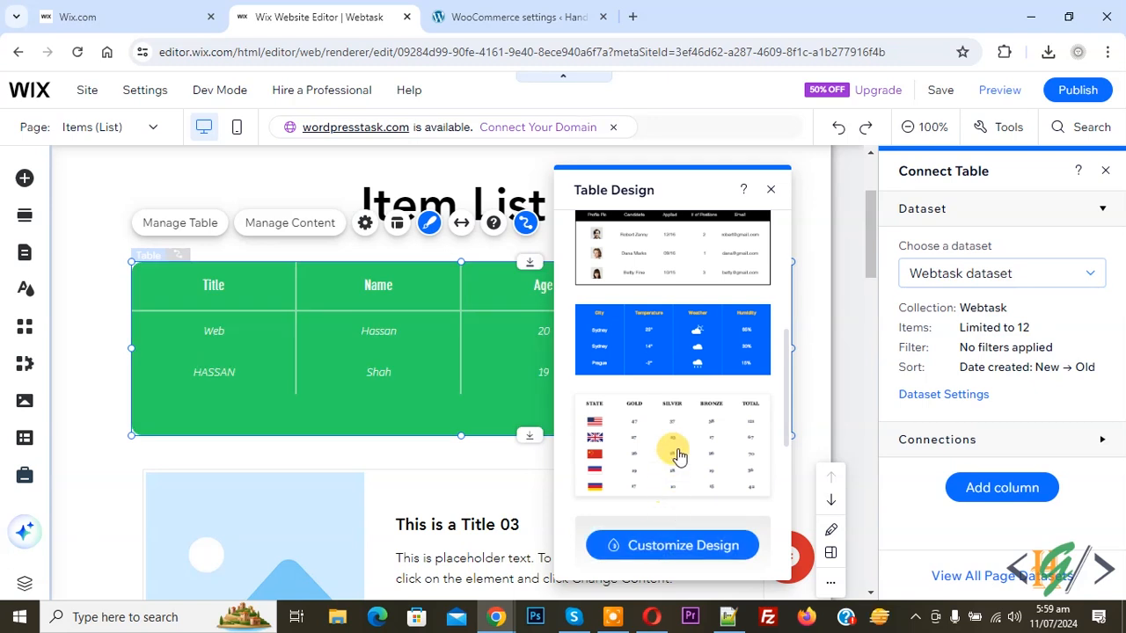
scroll(673, 448, "up", 5)
left_click(723, 307)
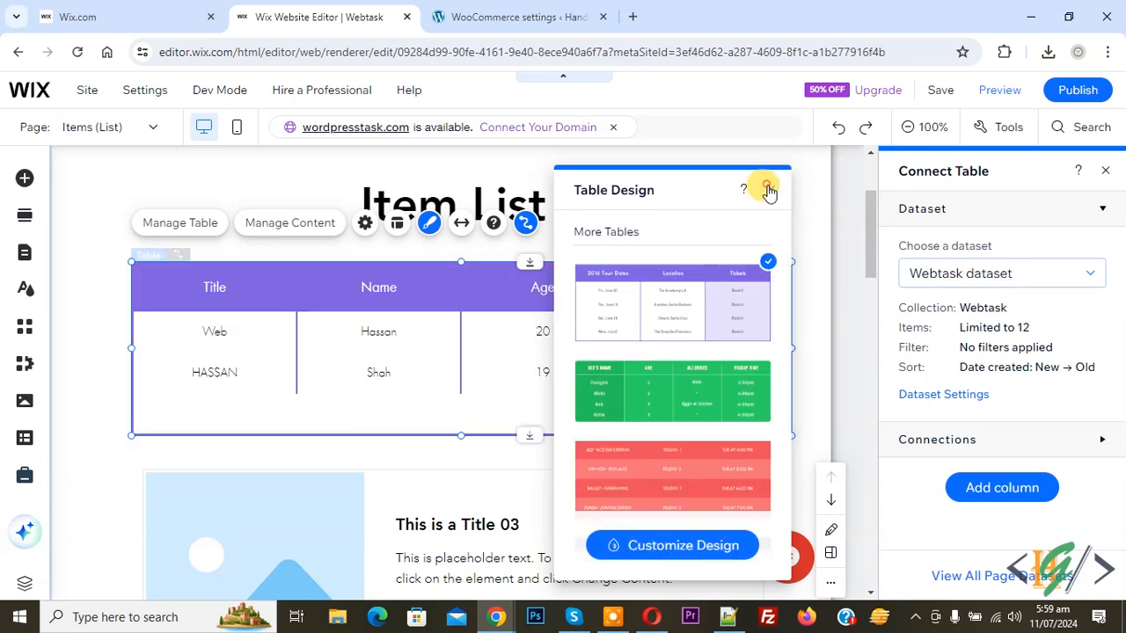
left_click(770, 187)
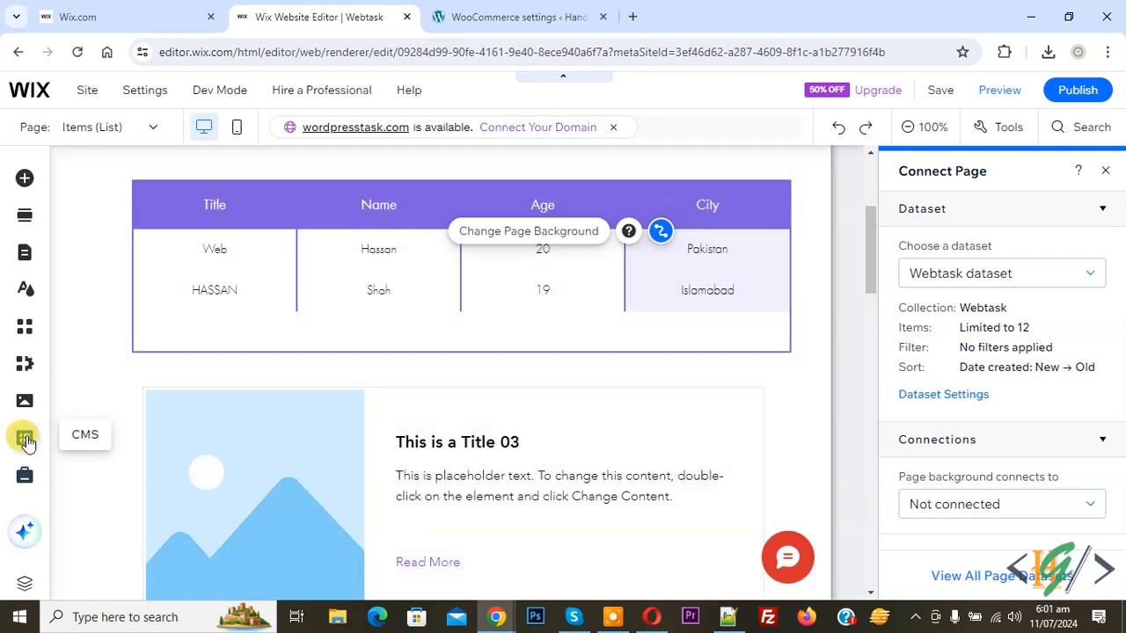
- Open the Webtask collection from the CMS's Your Collections and start a new item
left_click(26, 438)
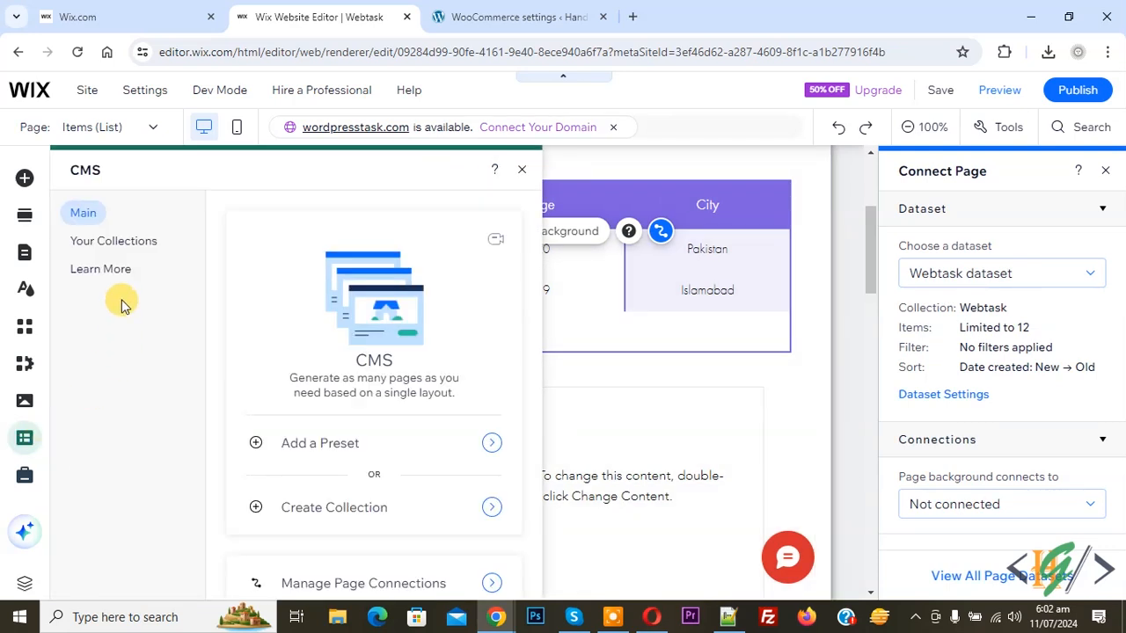
left_click(105, 242)
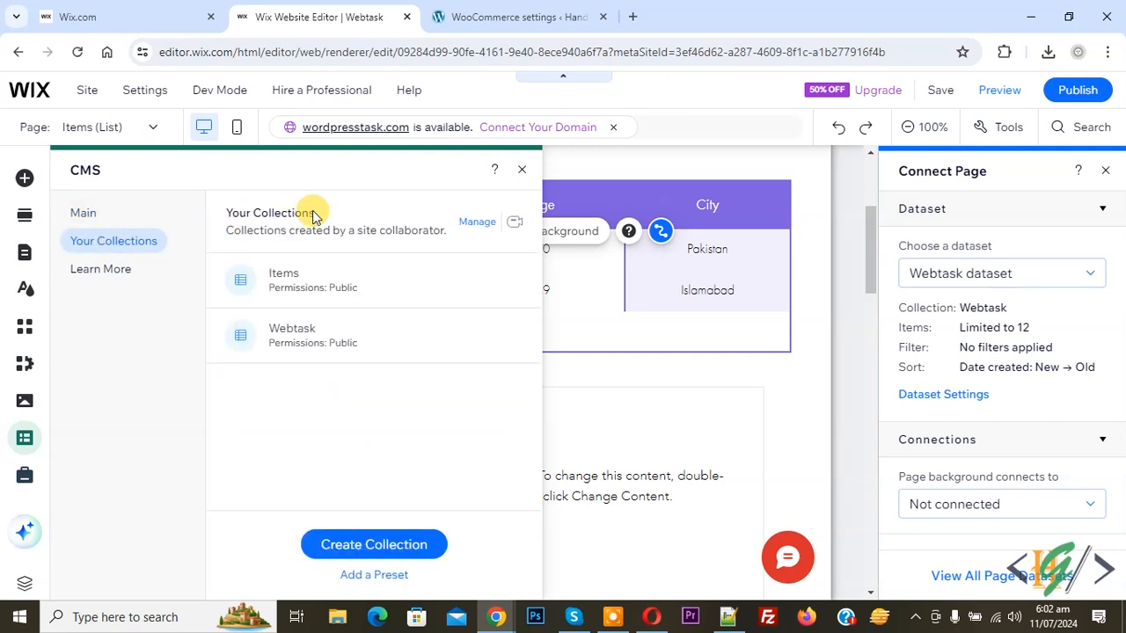
left_click(306, 339)
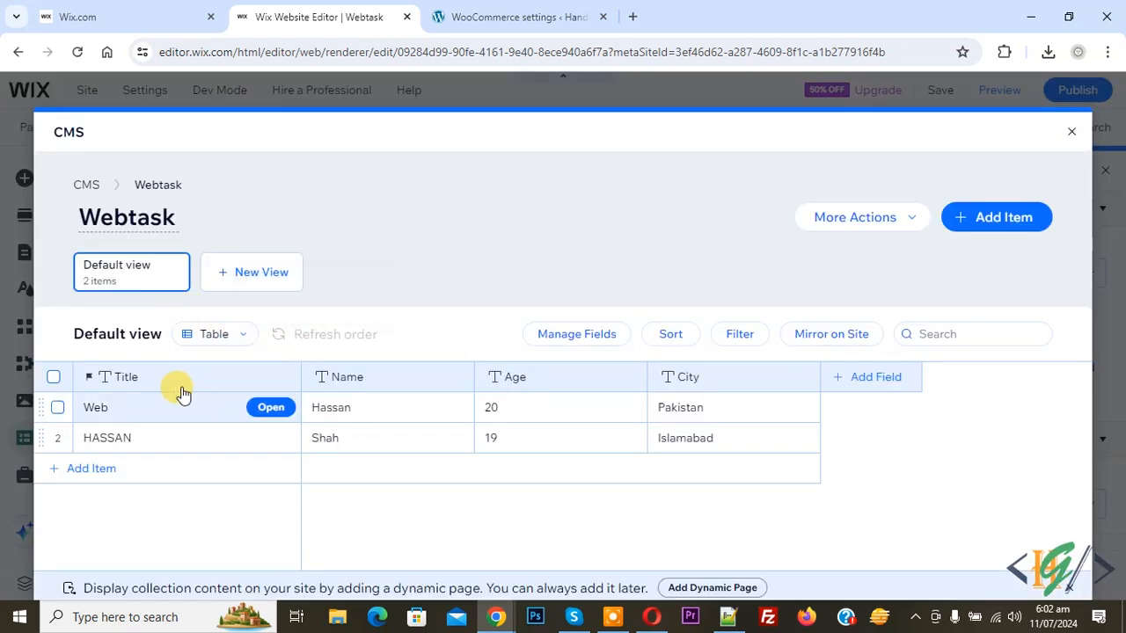
left_click(982, 220)
- Complete the ali item with Age 00 and City Lahore, and save it
left_click(313, 359)
type("ali")
key("Tab")
key("Tab")
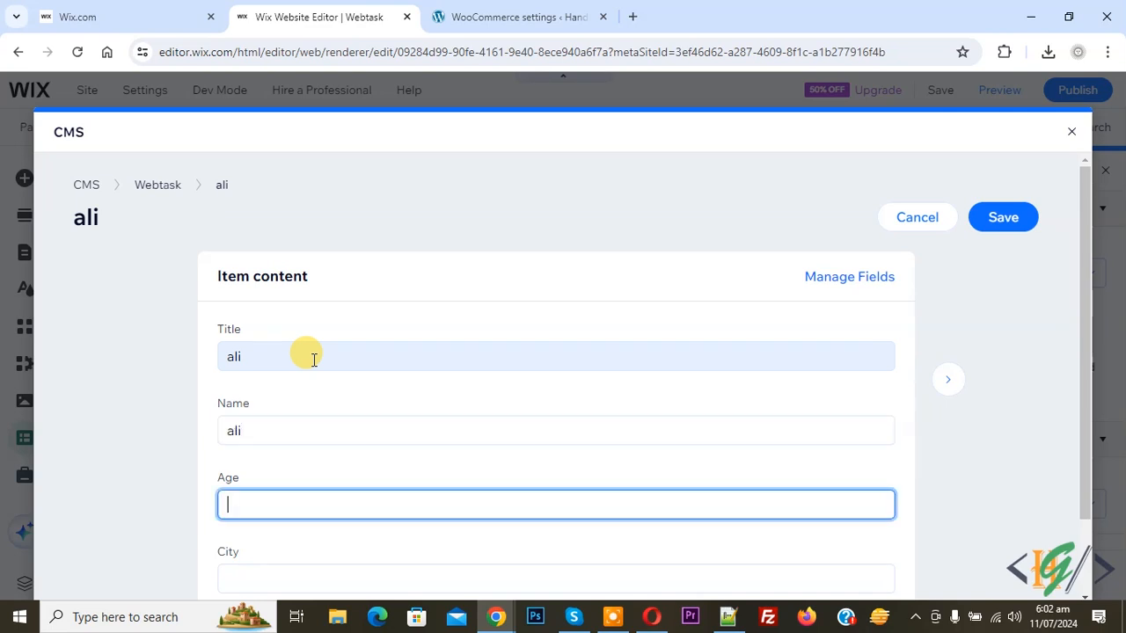
key("Tab")
type("Lahore")
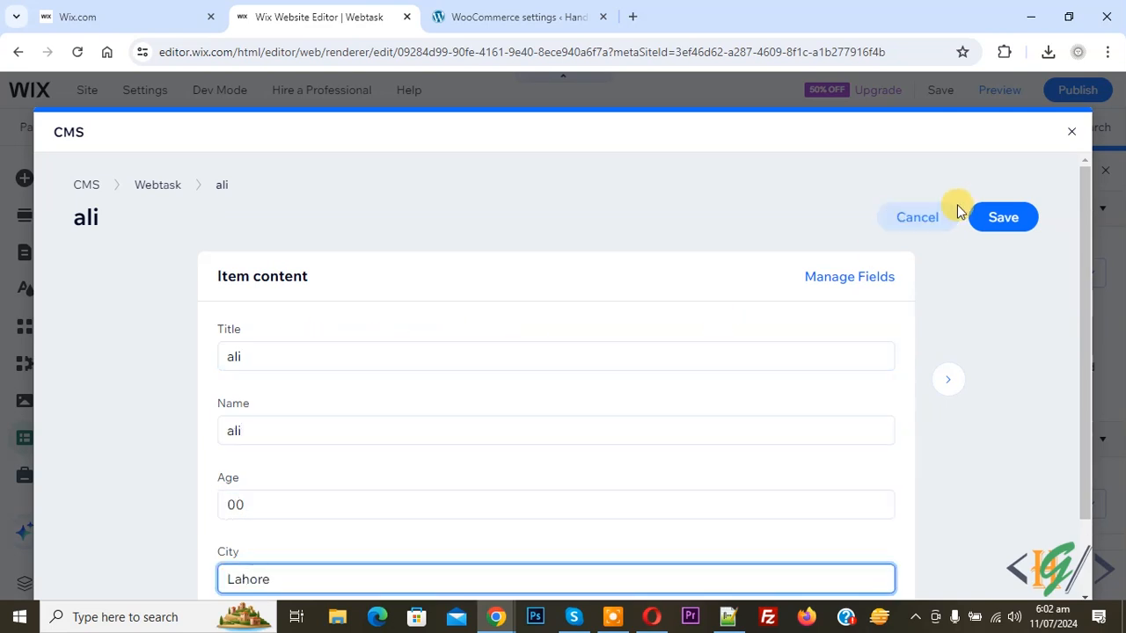
left_click(985, 215)
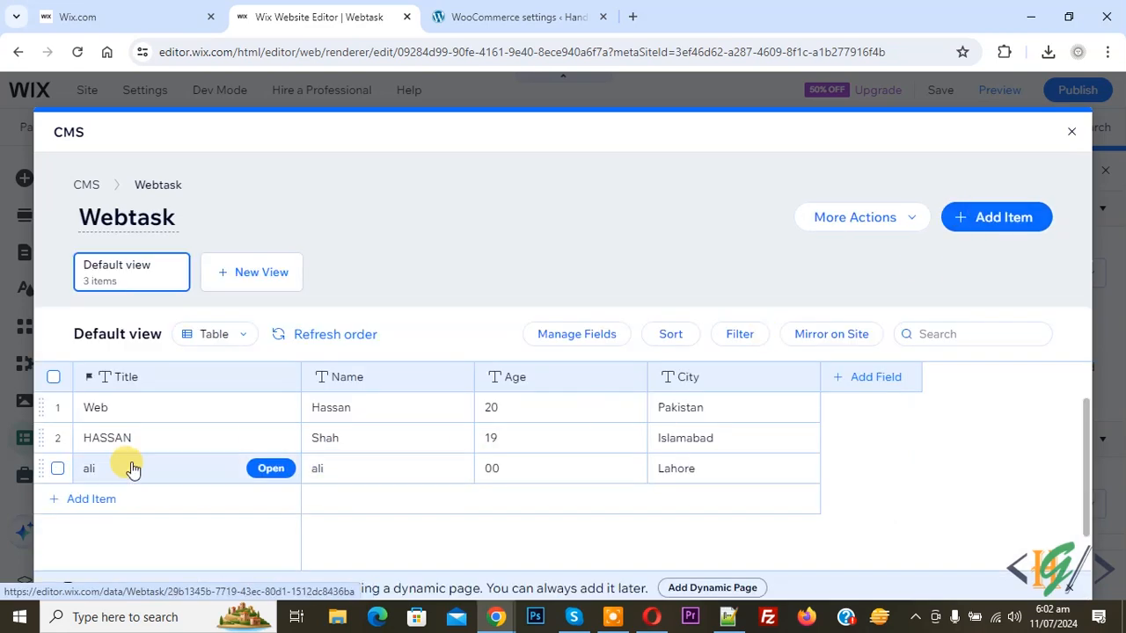
- Add a new Text field named Website to the Webtask collection
left_click(873, 381)
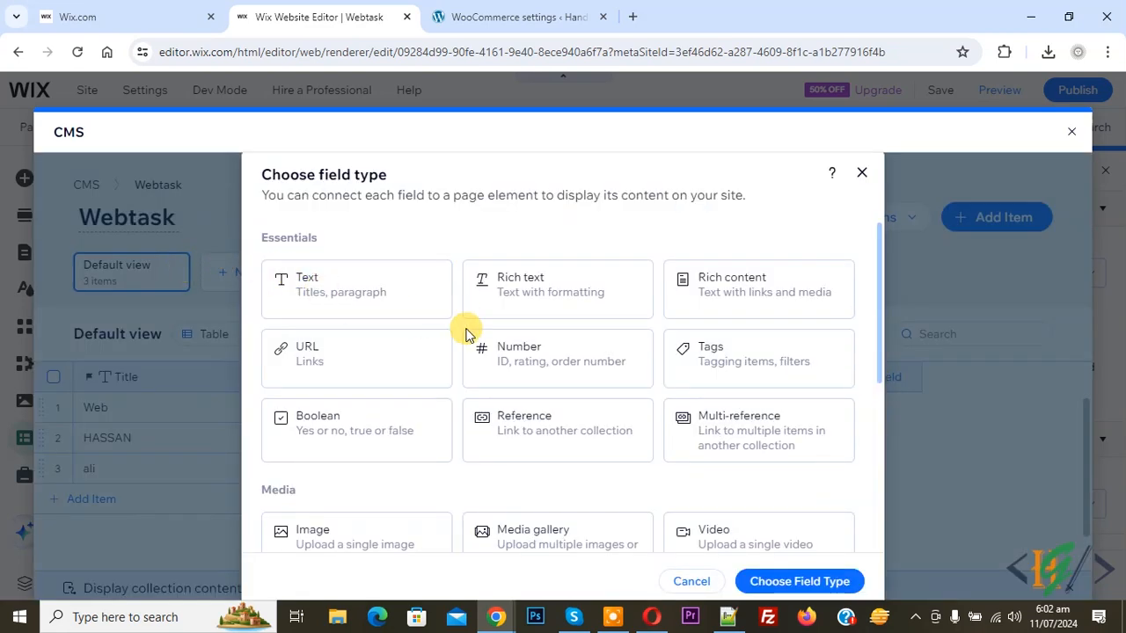
left_click(398, 296)
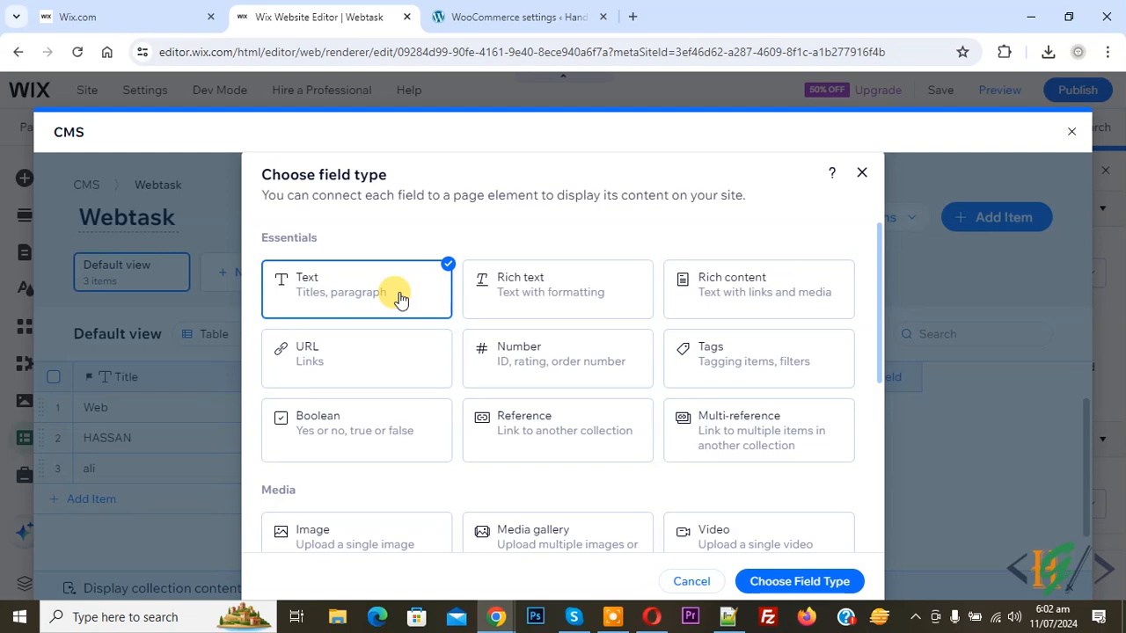
left_click(788, 581)
type("Website")
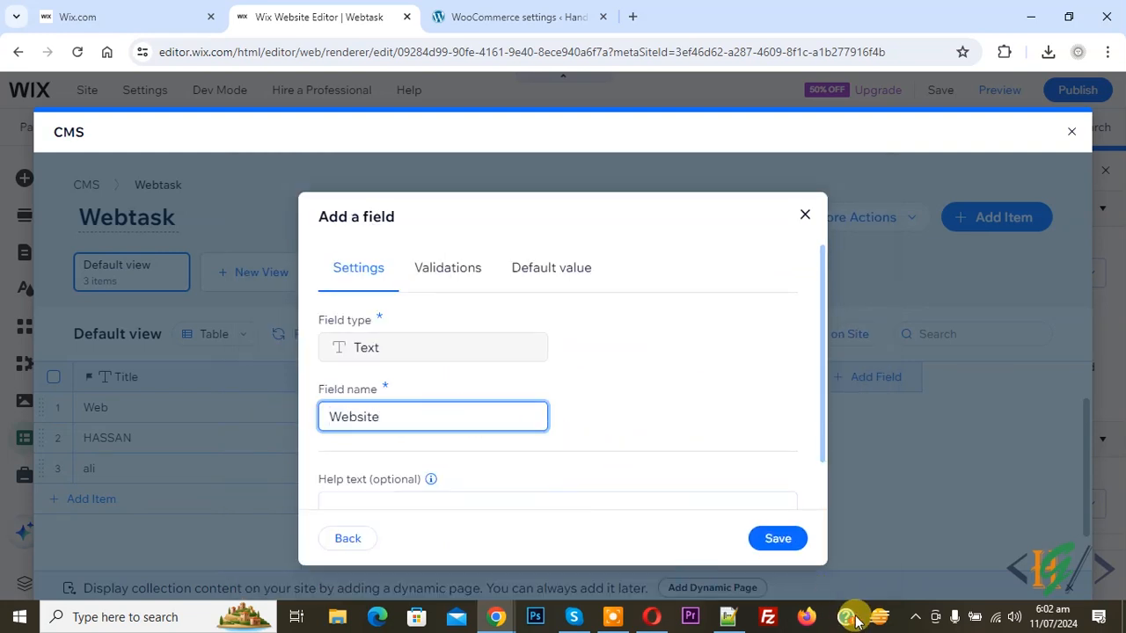
left_click(779, 540)
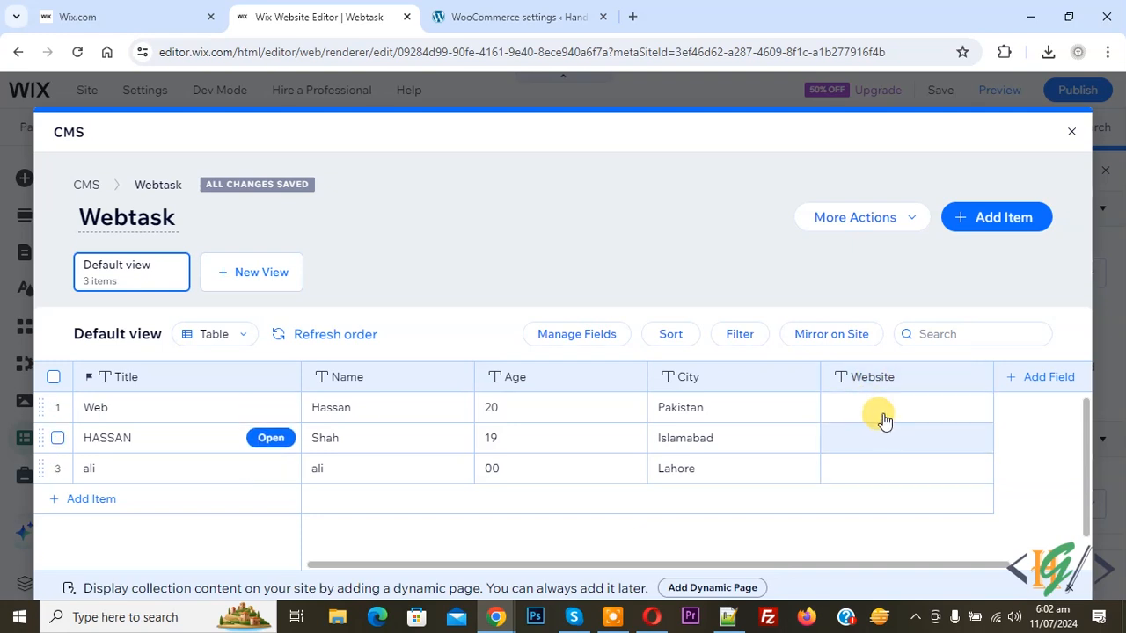
- Reopen the Webtask collection from the CMS panel's Your Collections list
left_click(1067, 129)
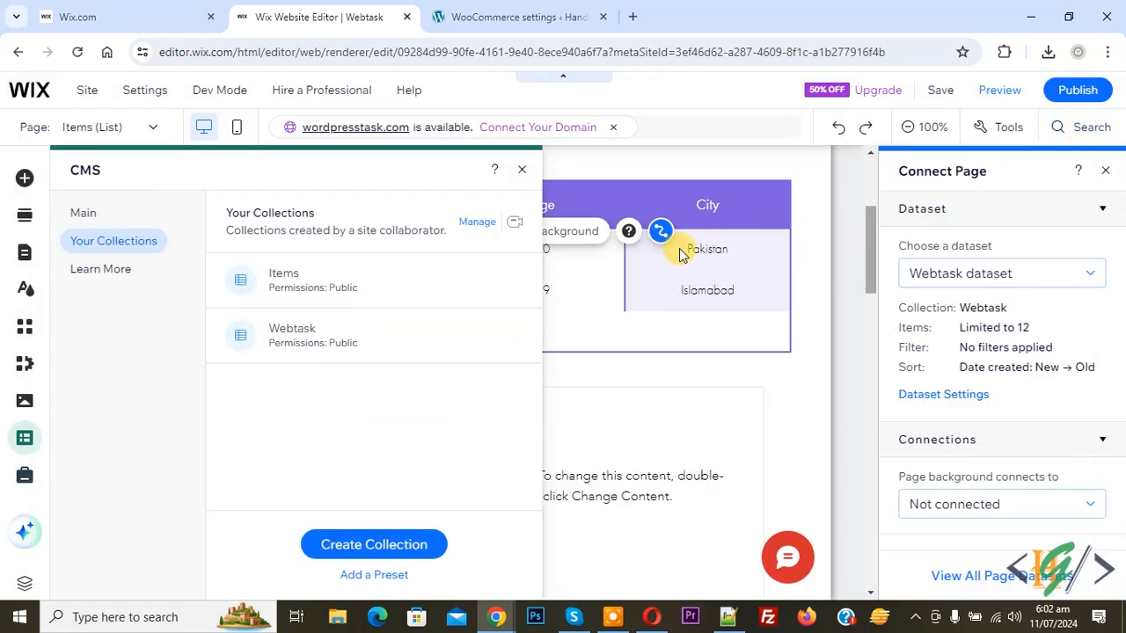
left_click(521, 170)
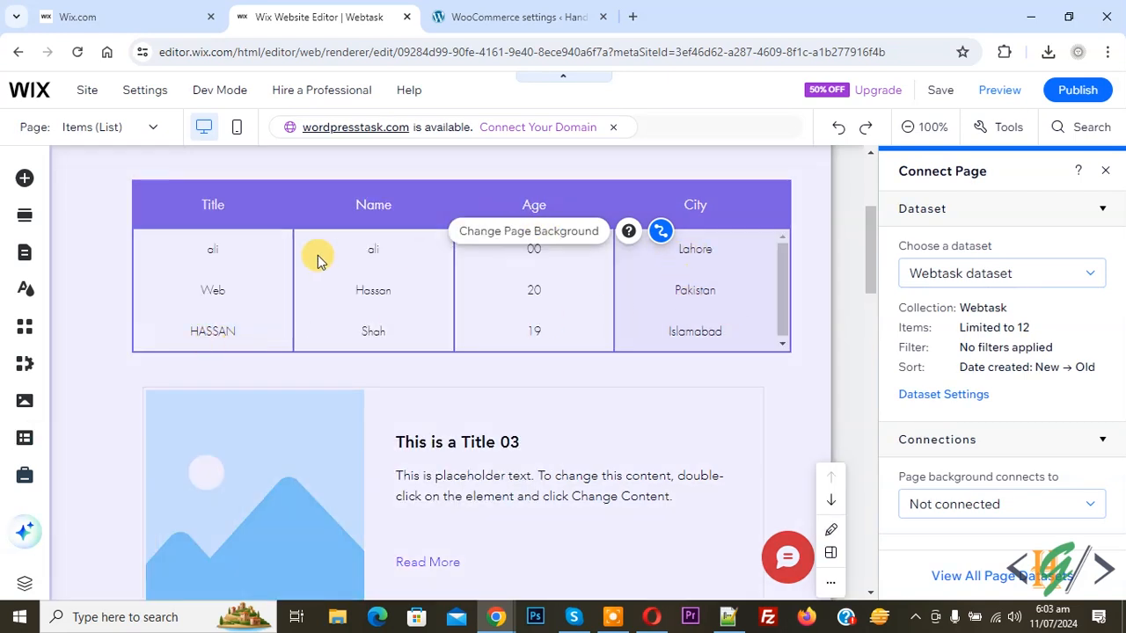
left_click(503, 256)
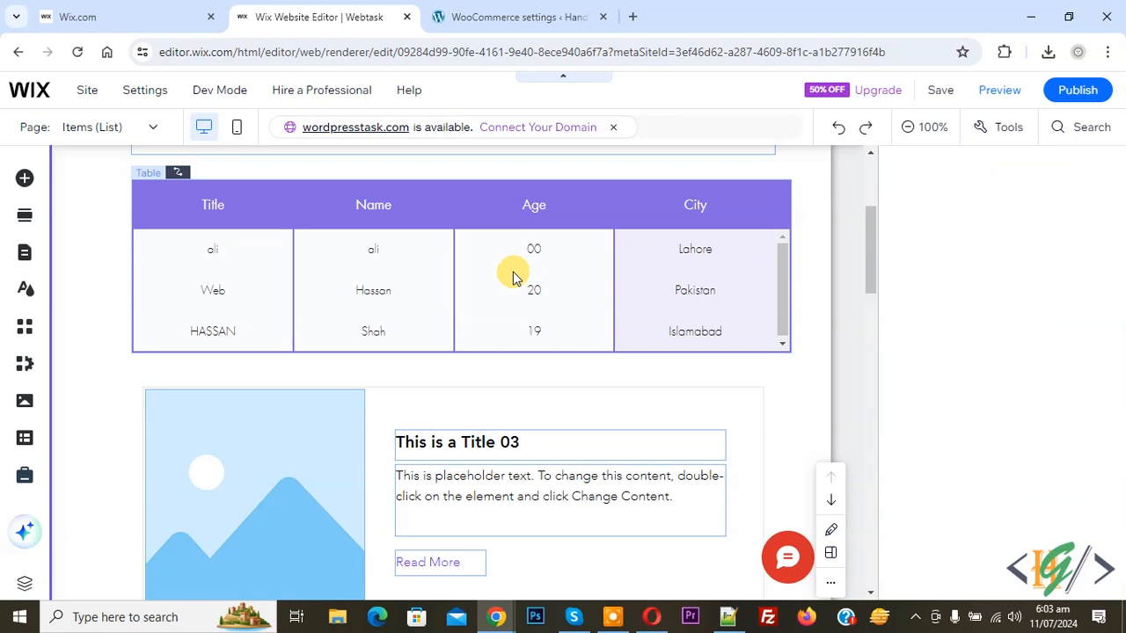
left_click(25, 440)
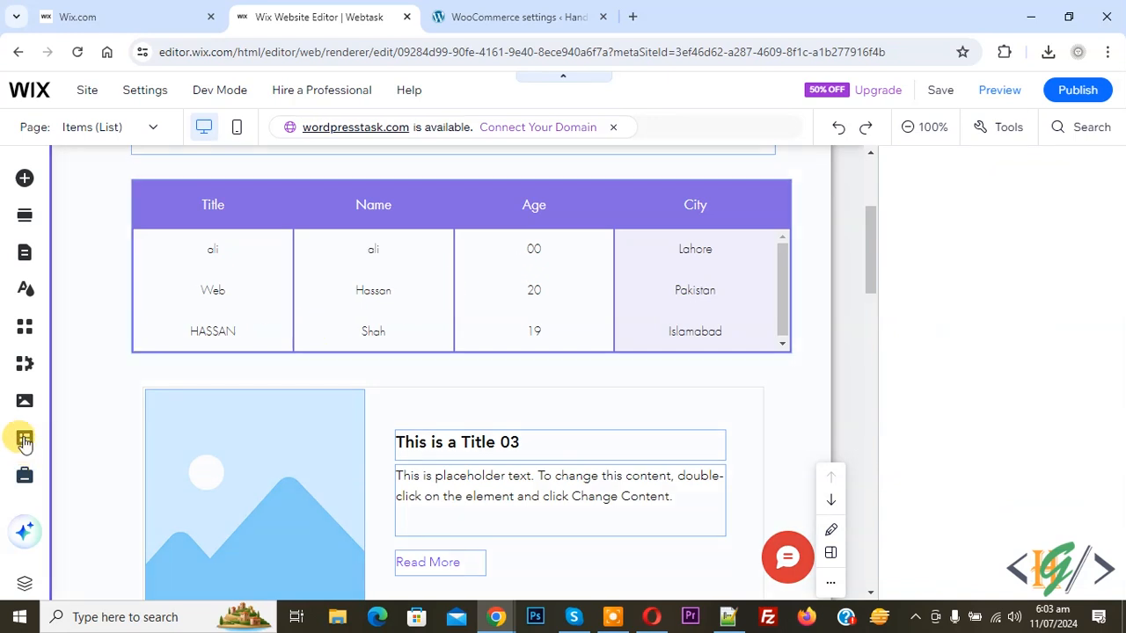
left_click(111, 242)
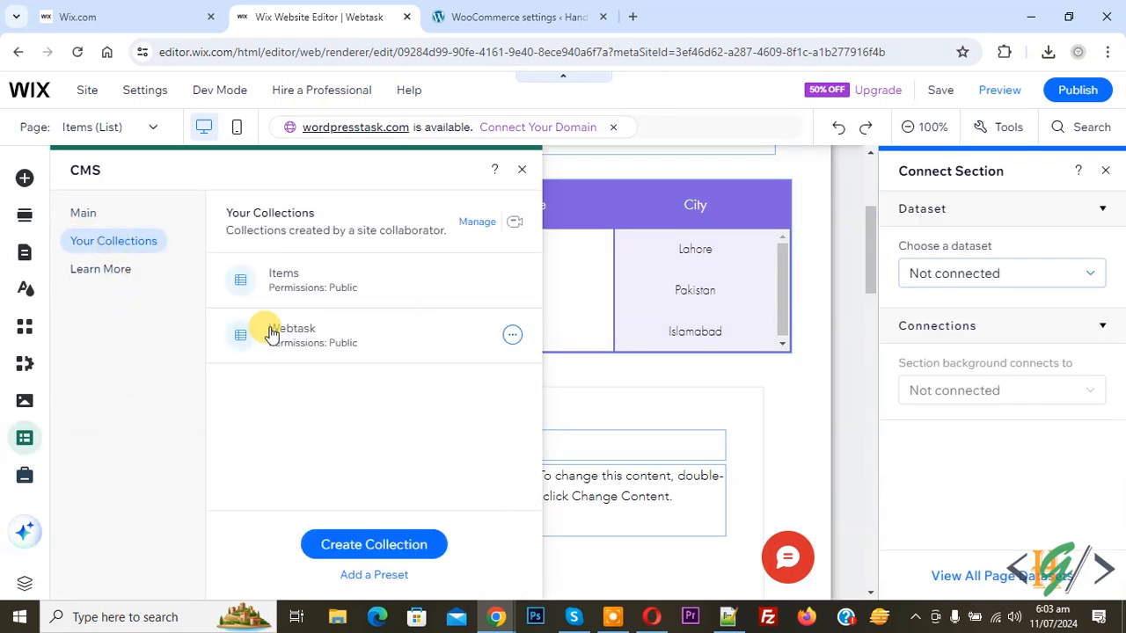
left_click(400, 332)
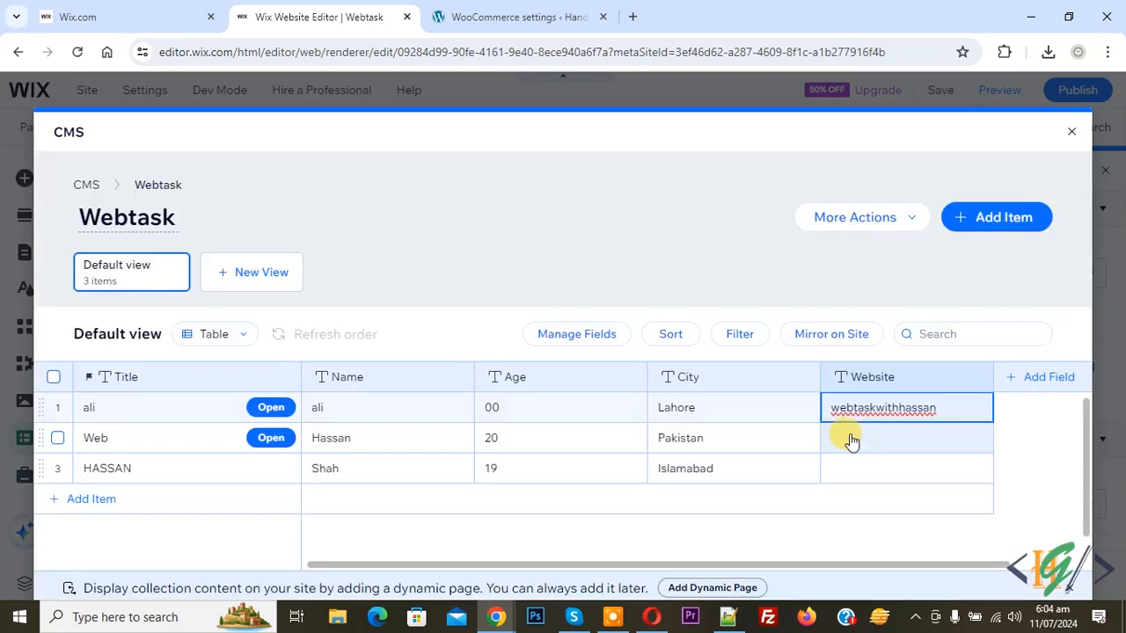
- Fill in the Website values webtaskwithhassan and hassanshah, then close the collection view
left_click(850, 437)
type("hassanshah")
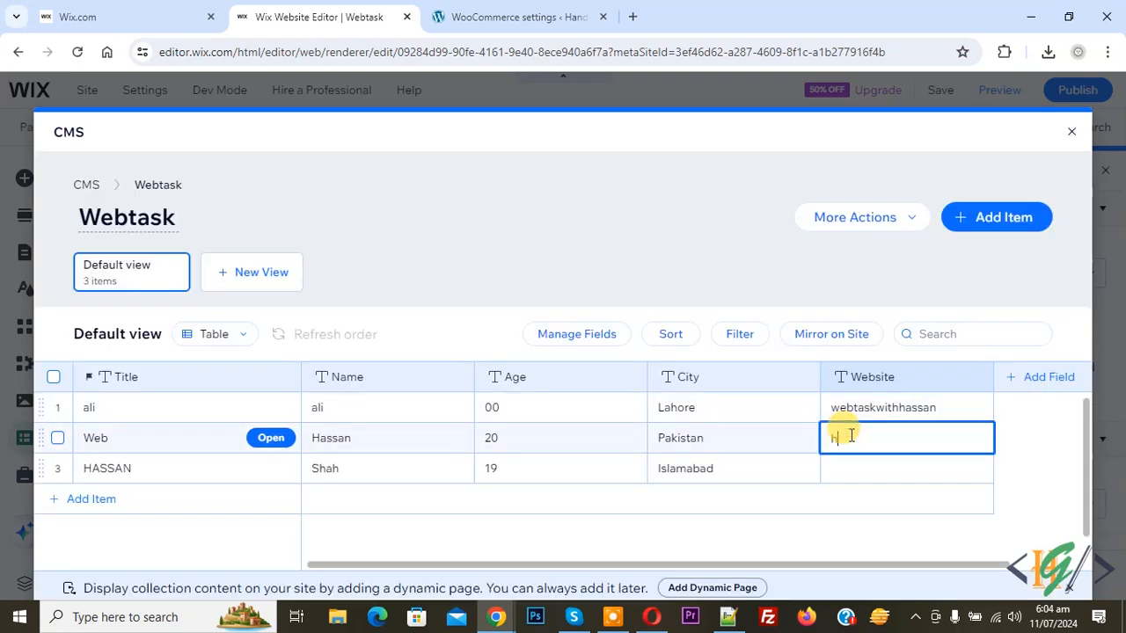
left_click(1016, 446)
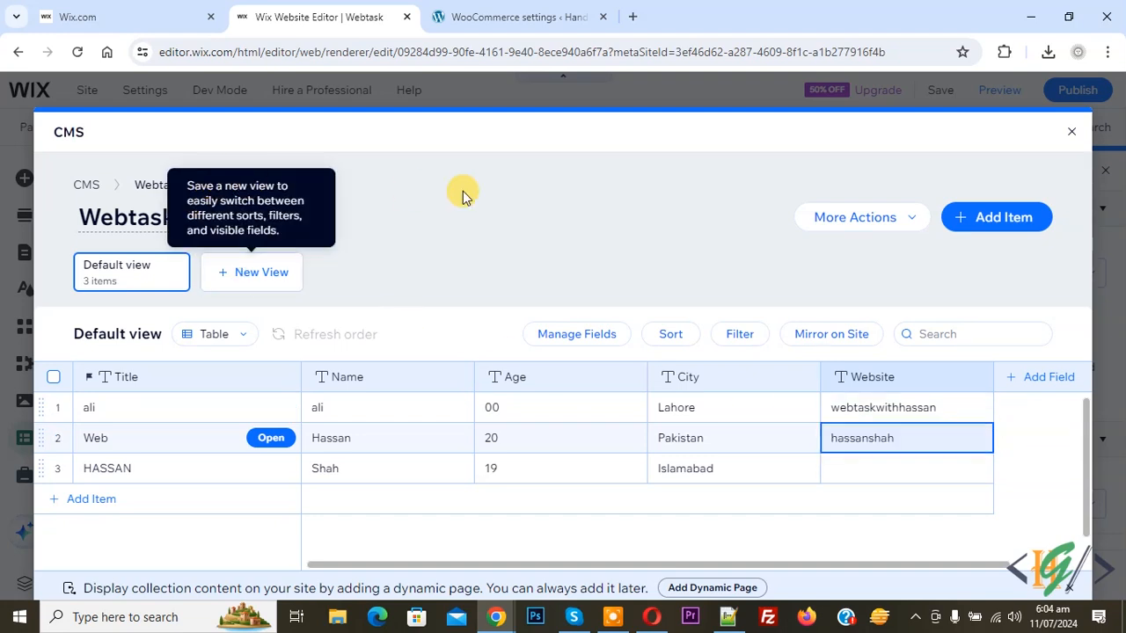
left_click(1068, 130)
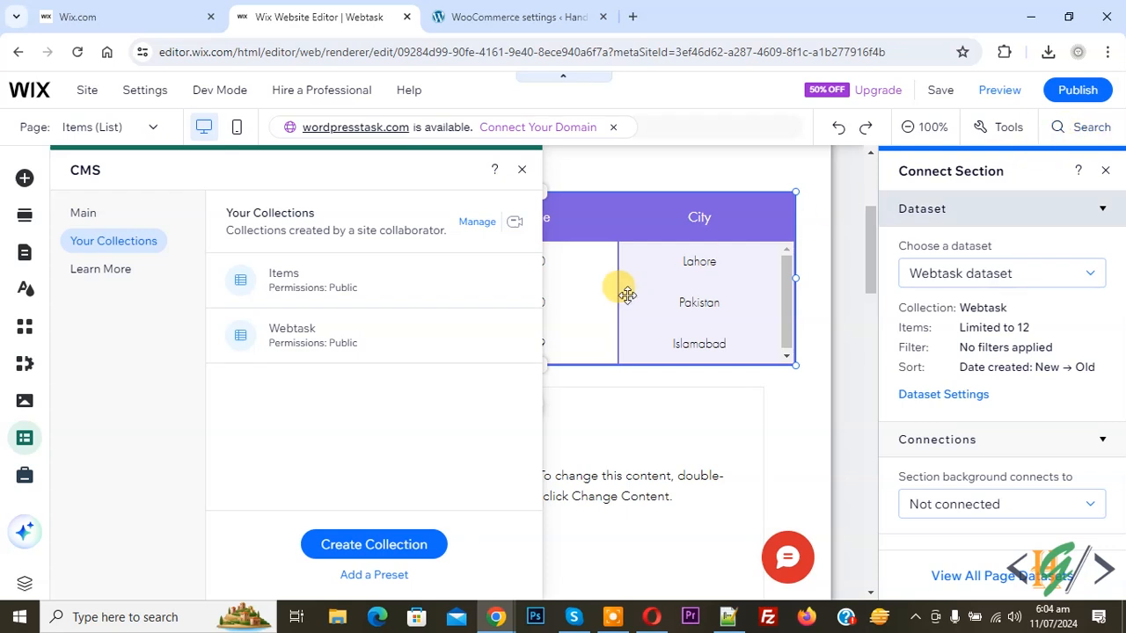
- Close the CMS panel and scroll Connect Table to the Title, Name, Age and City connections
left_click(521, 170)
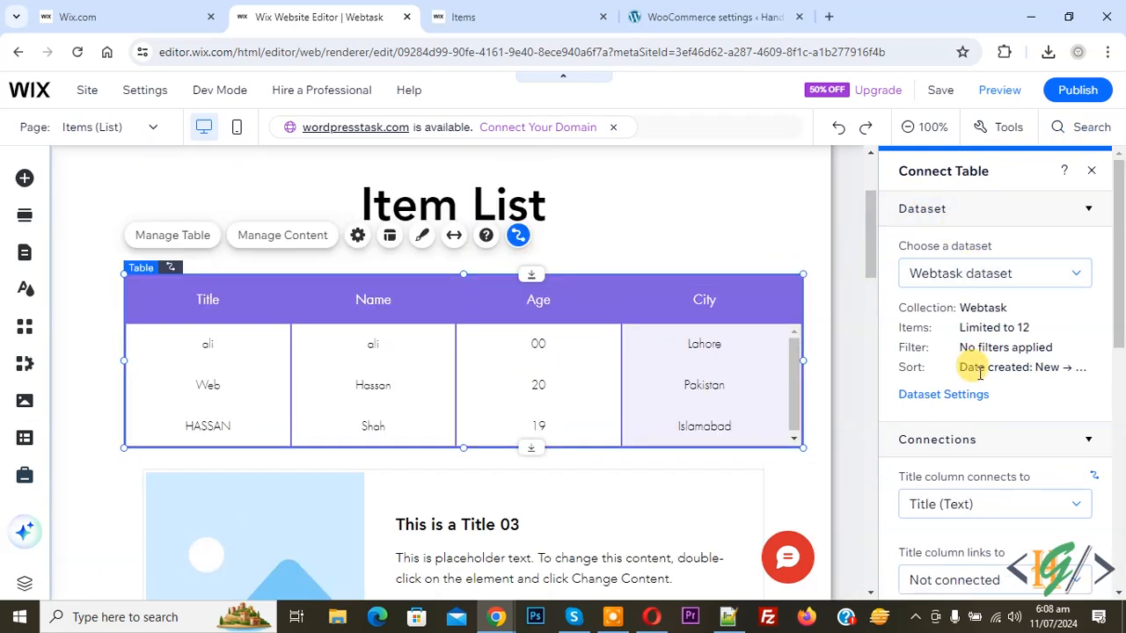
scroll(968, 400, "down", 1)
scroll(976, 365, "down", 3)
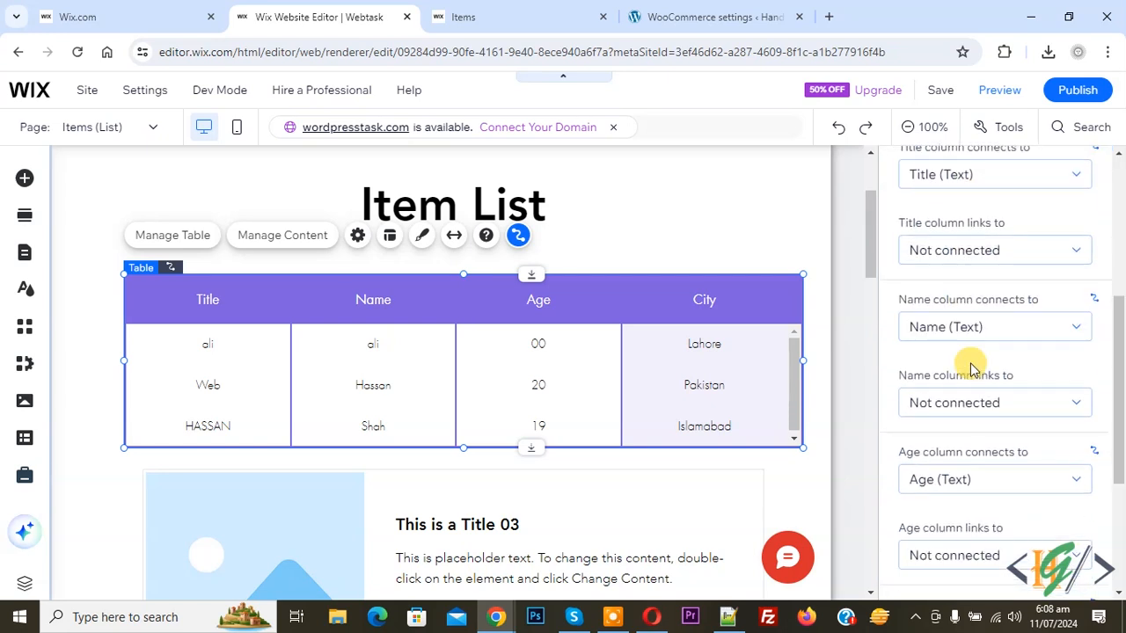
scroll(972, 367, "down", 2)
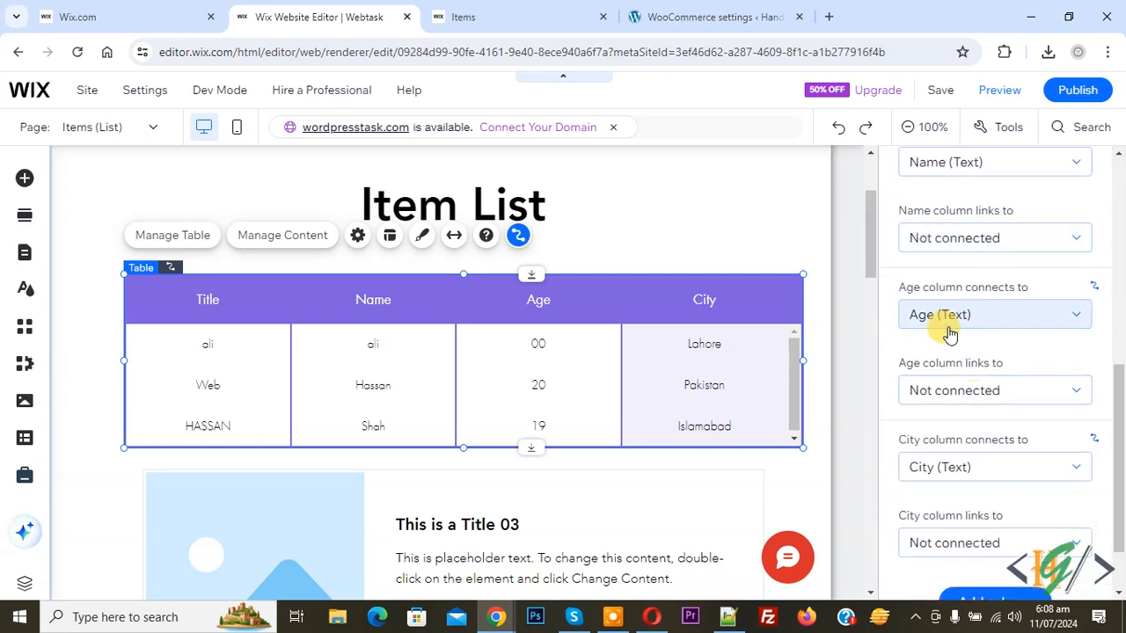
scroll(950, 330, "up", 1)
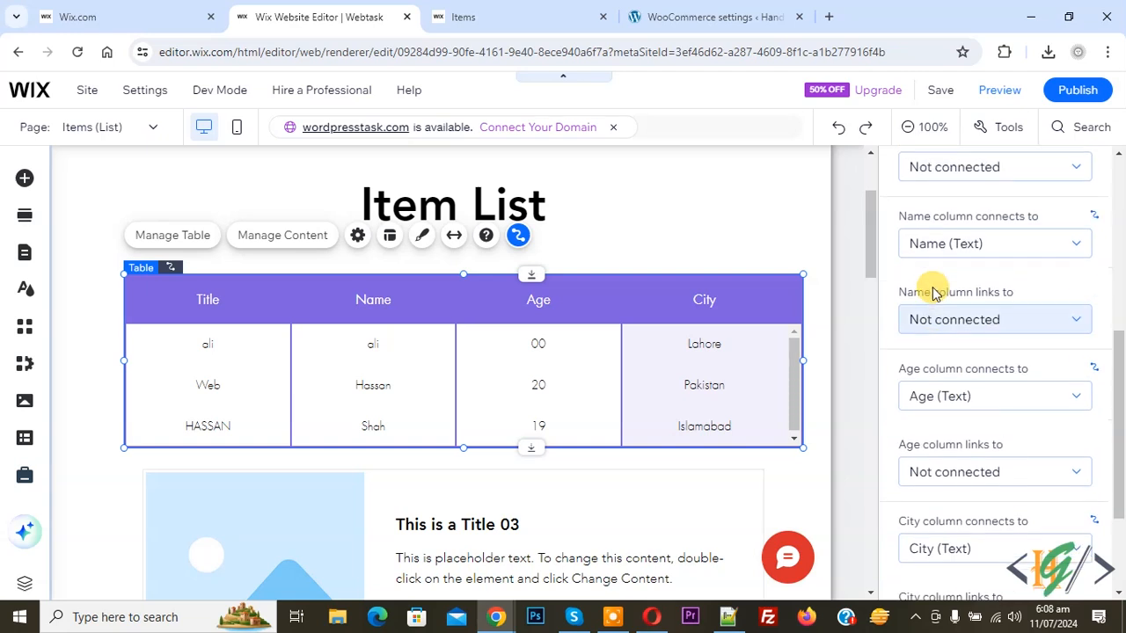
scroll(950, 330, "down", 2)
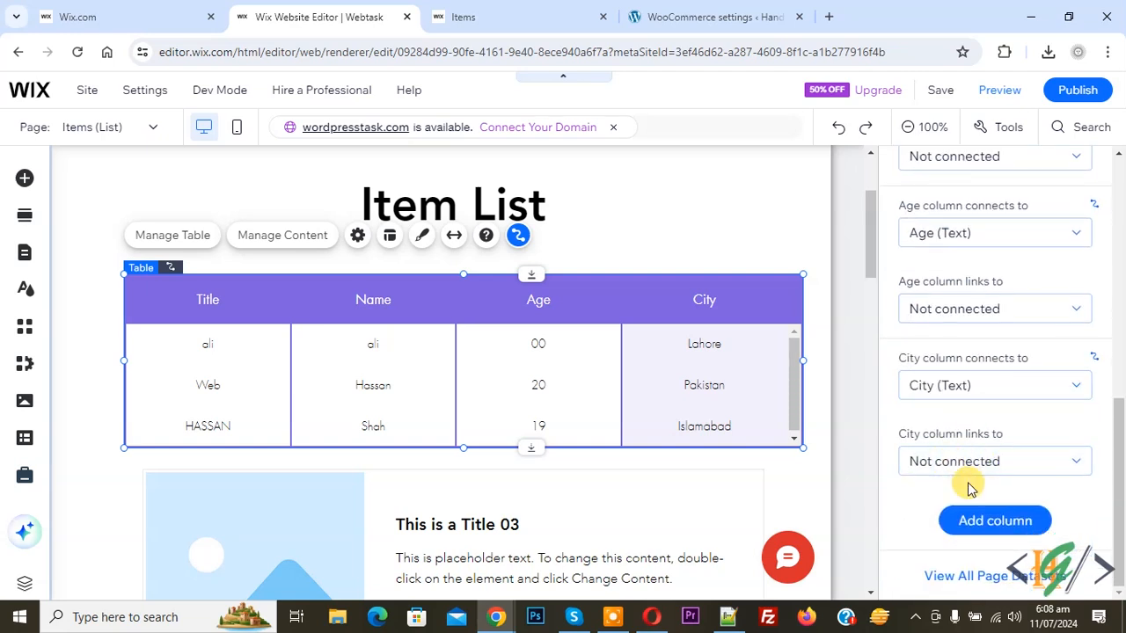
- Add a Website (Text) column to the Item List table and select it
left_click(989, 522)
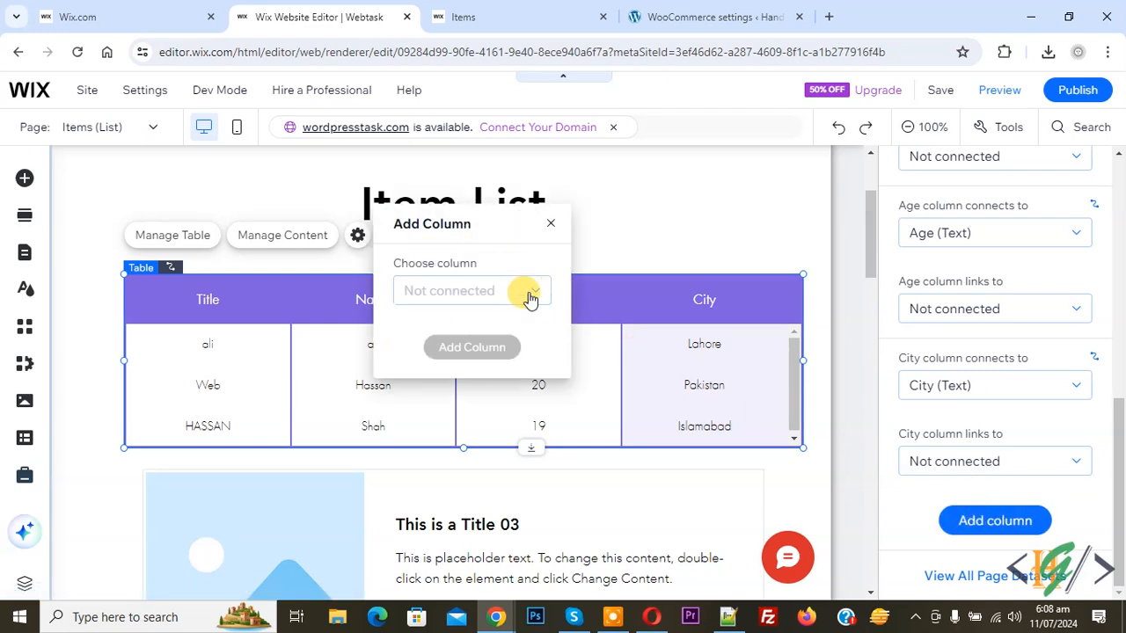
left_click(474, 298)
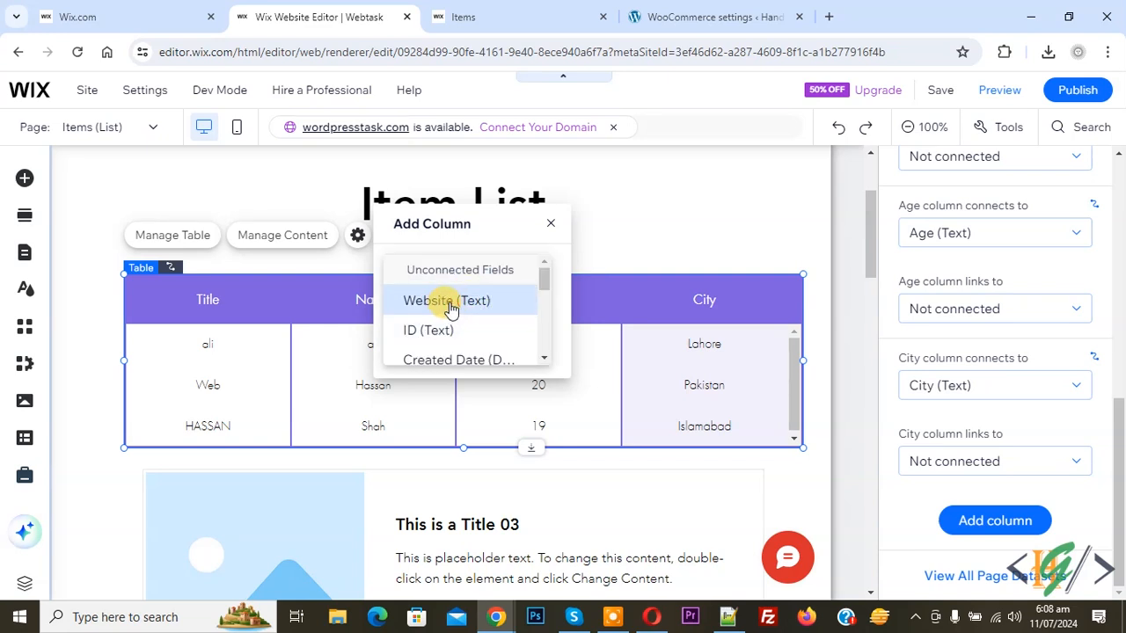
left_click(496, 303)
left_click(471, 346)
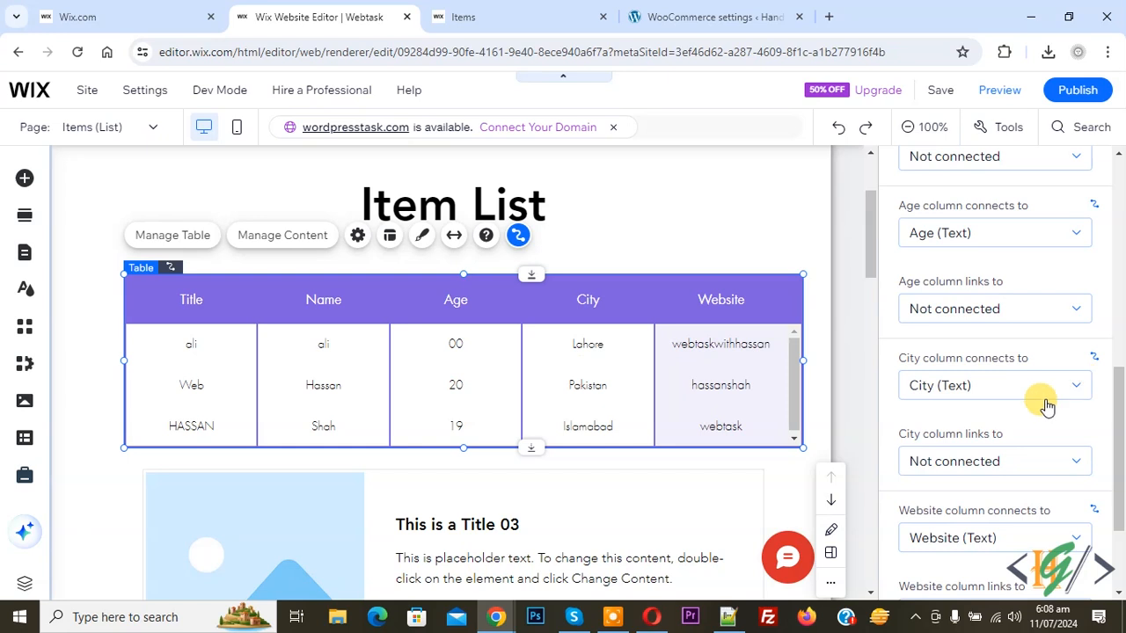
scroll(1000, 387, "down", 2)
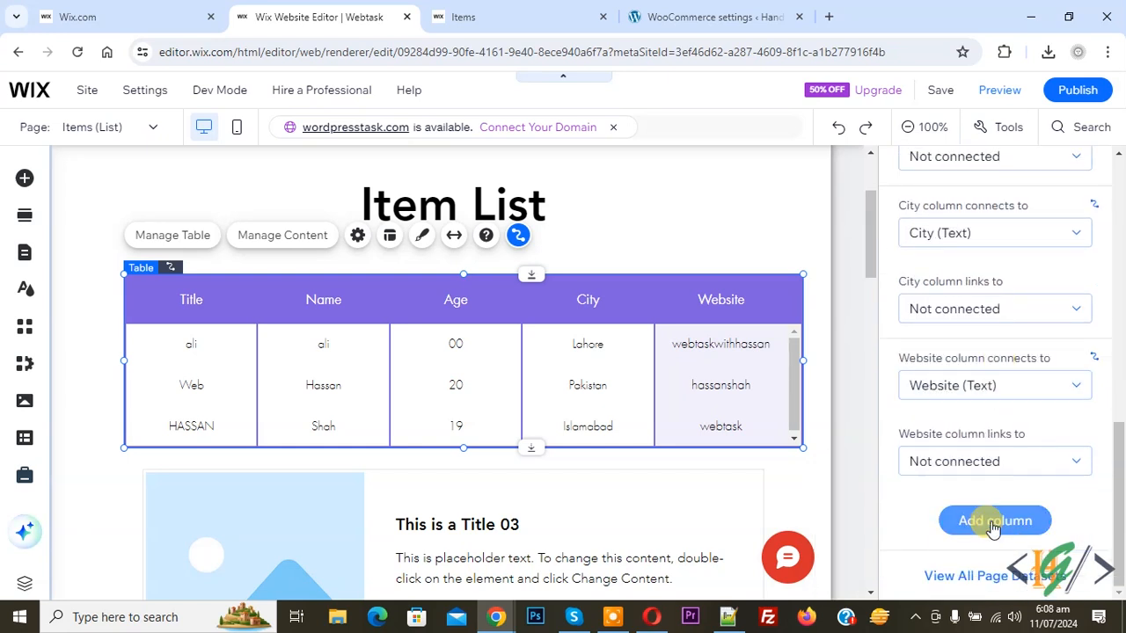
left_click(723, 311)
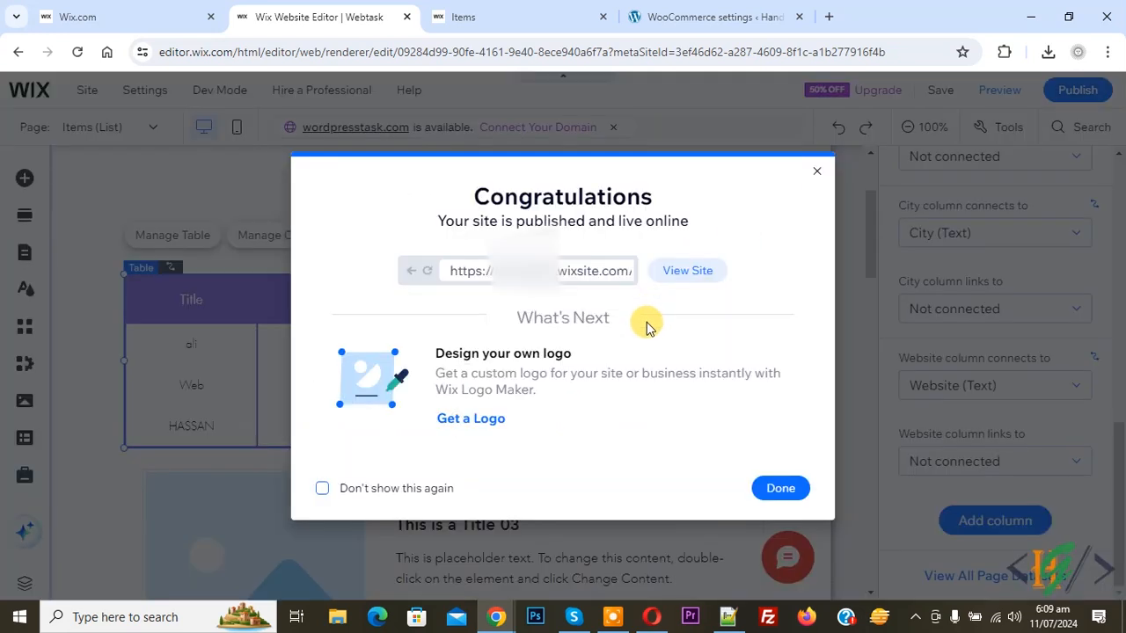
- Reload the live Items page to show the table's new Website column
left_click(443, 16)
left_click(446, 44)
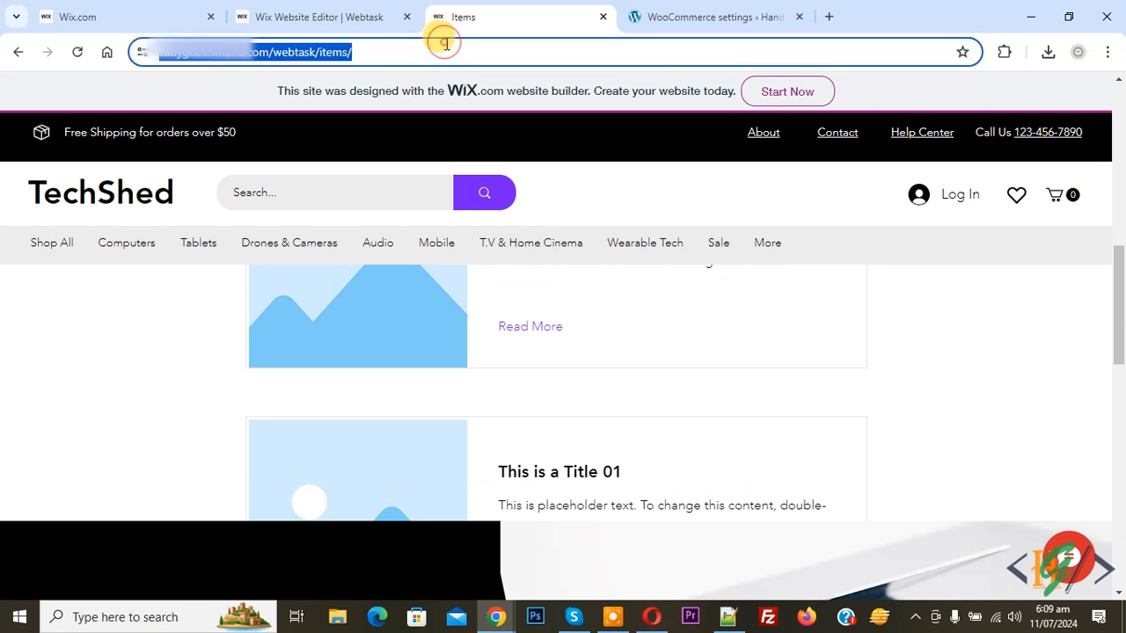
key("Return")
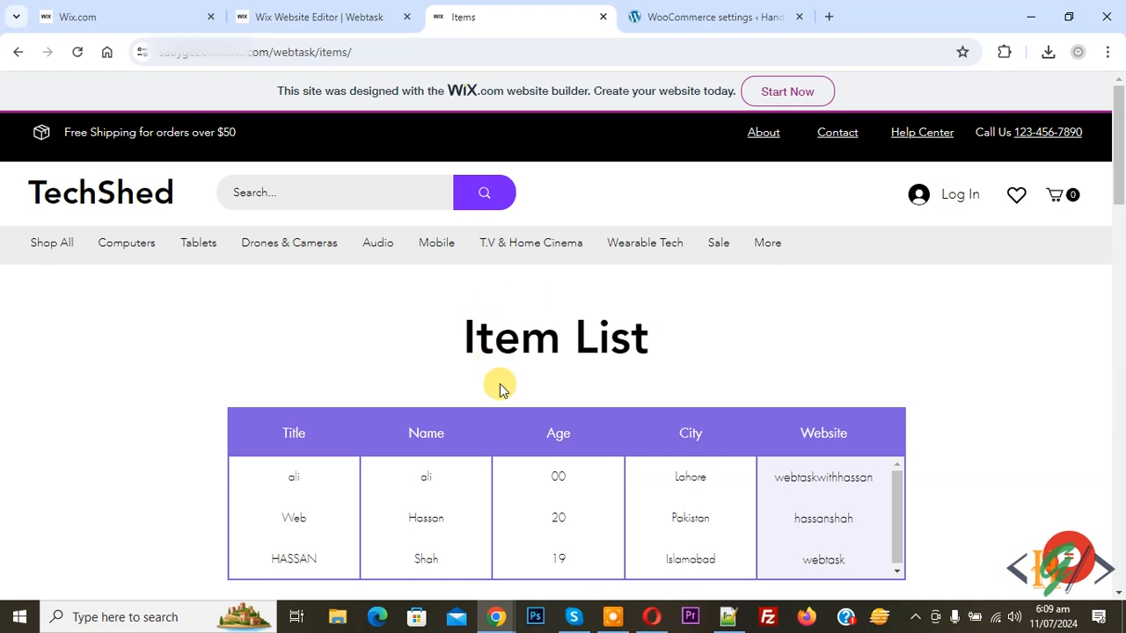
scroll(499, 389, "down", 1)
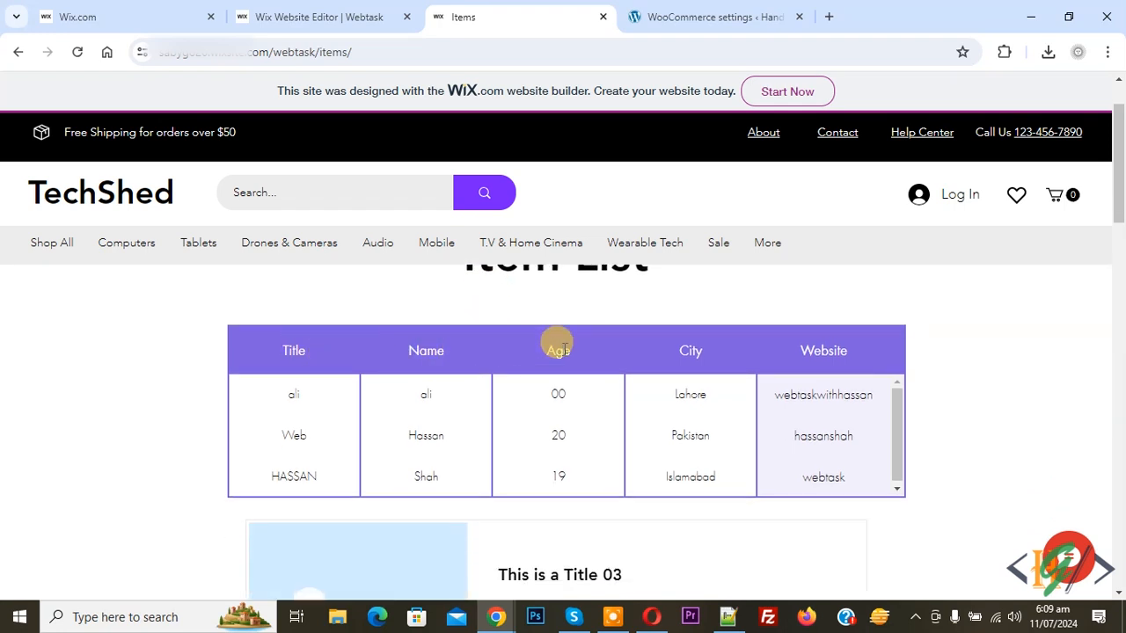